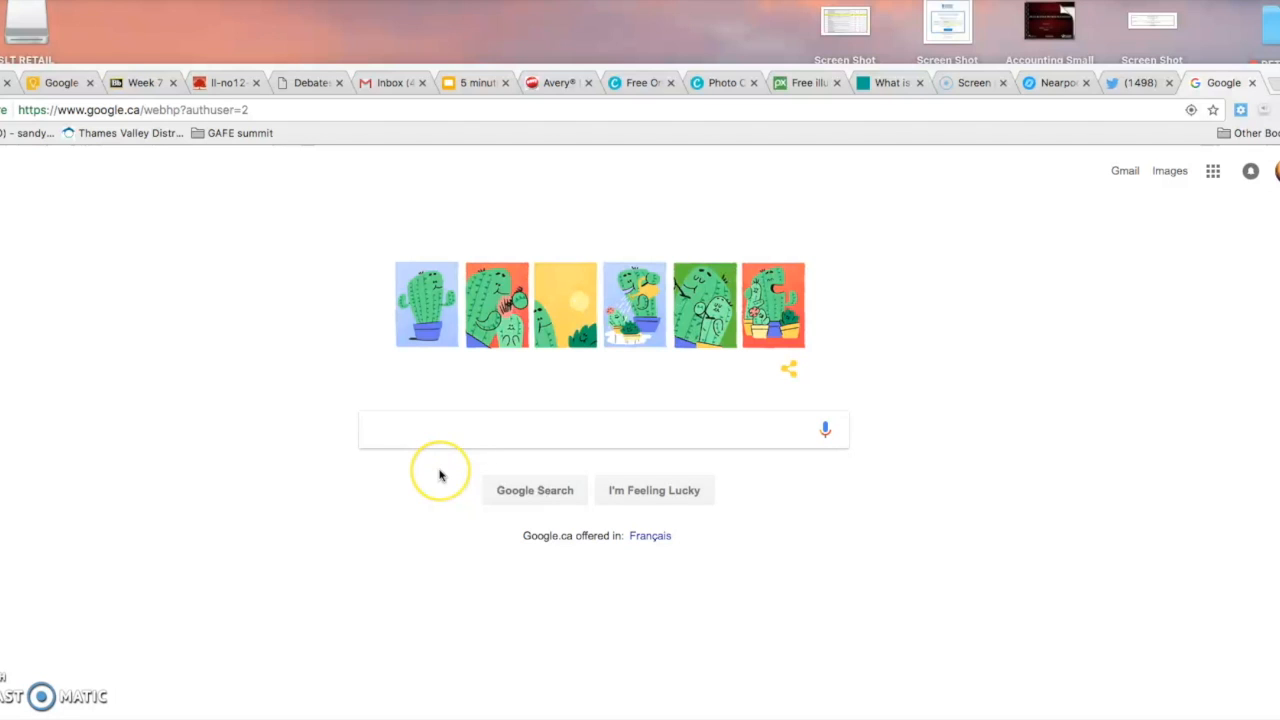
Search Google for 'google keep' and open the Google Keep result.
{"action": "left_click", "coordinate": [395, 443]}
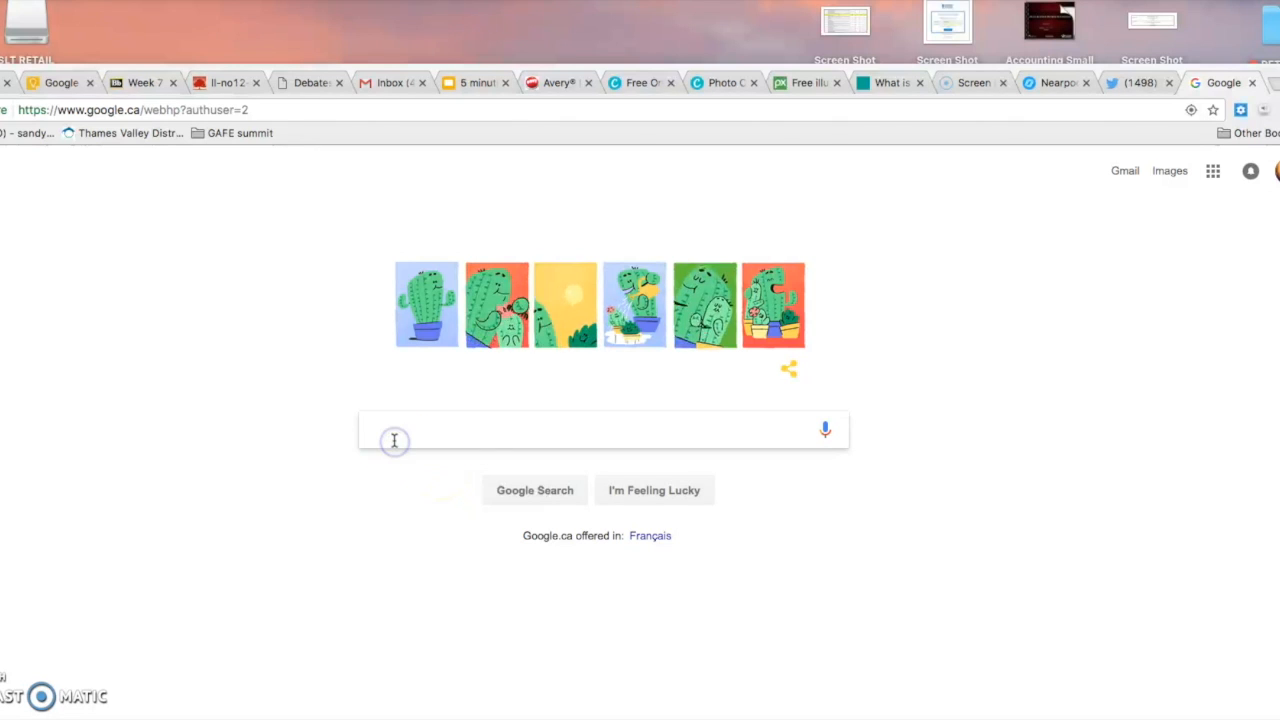
{"action": "type", "text": "google keep"}
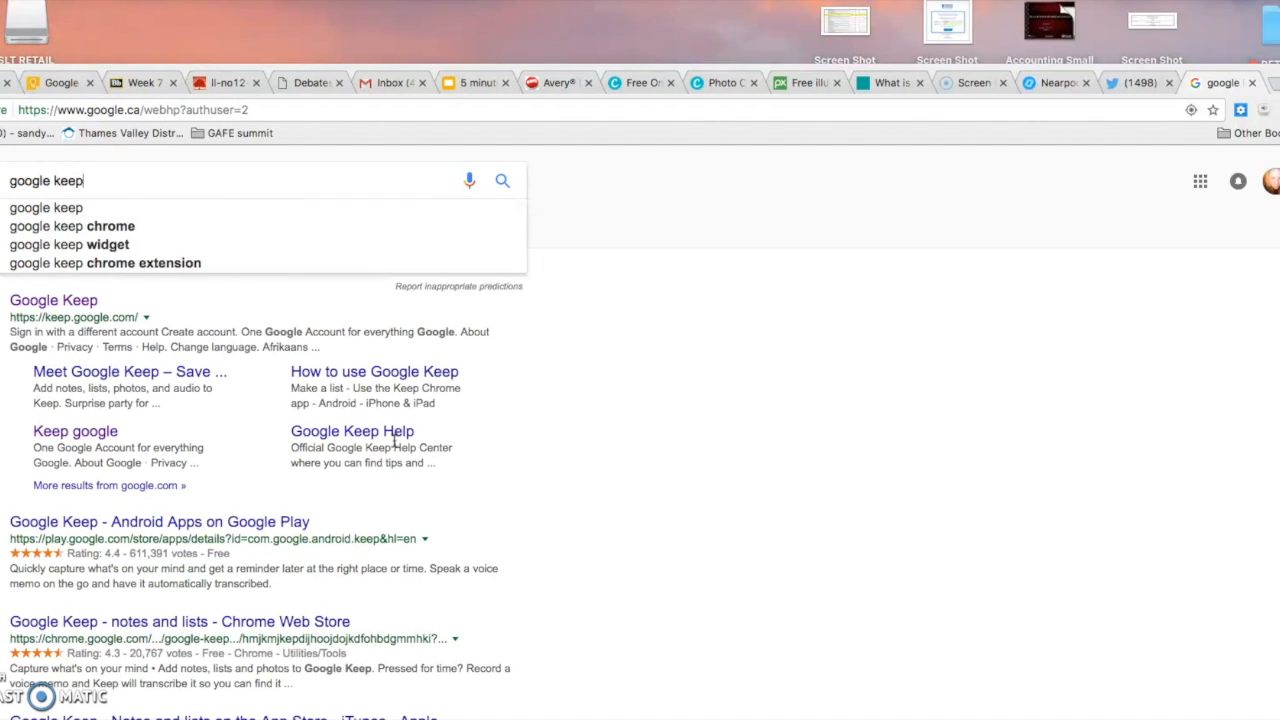
{"action": "key", "text": "Return"}
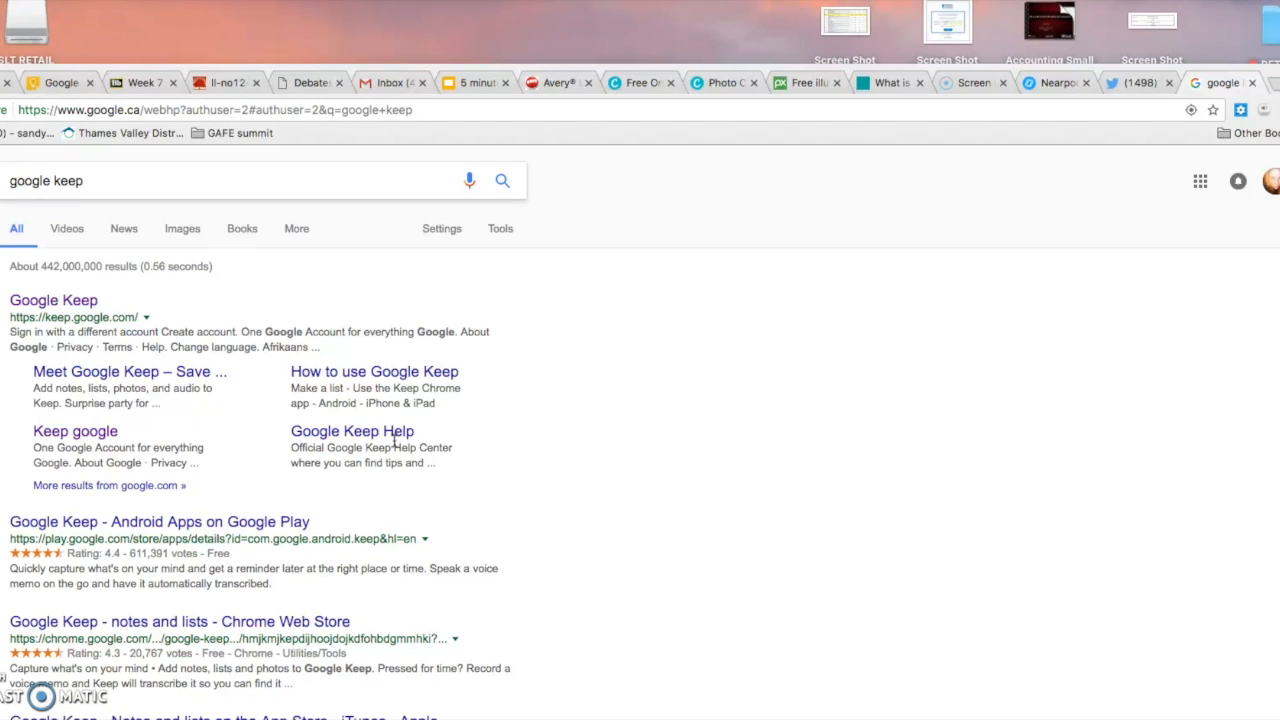
{"action": "left_click", "coordinate": [50, 303]}
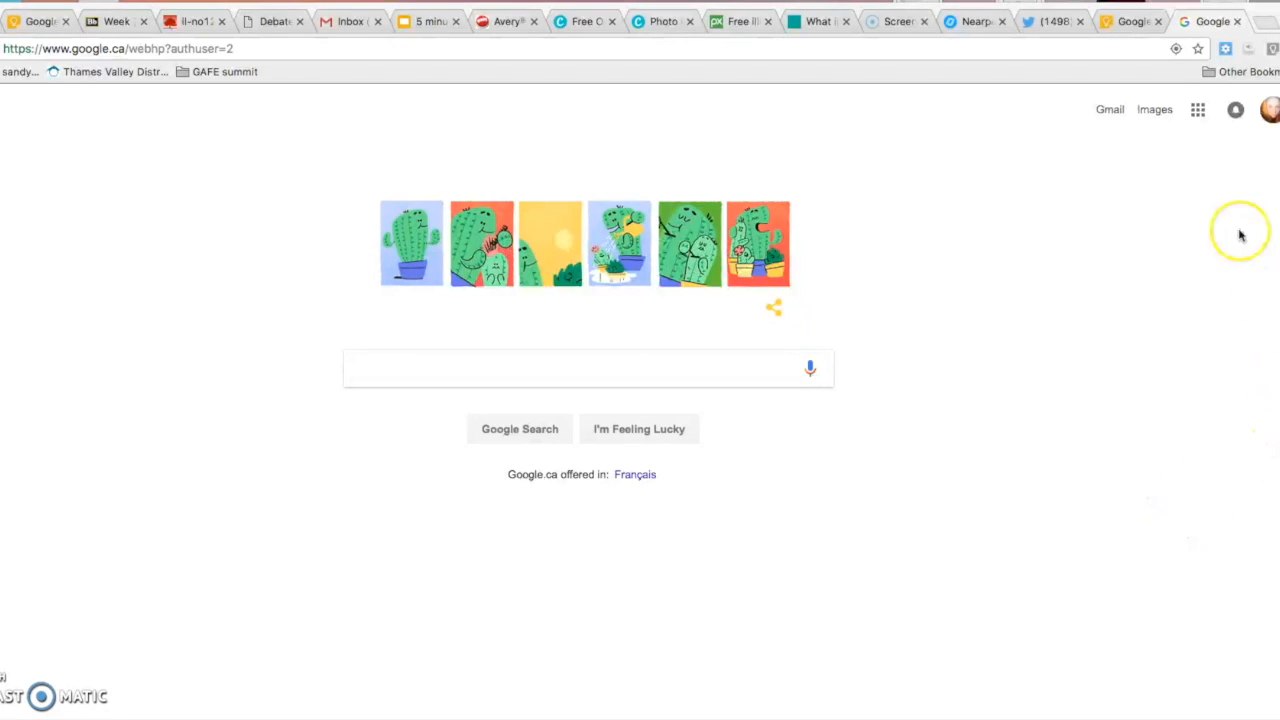
Launch Keep from the Google apps grid to reach its empty notes board.
{"action": "left_click", "coordinate": [1197, 112]}
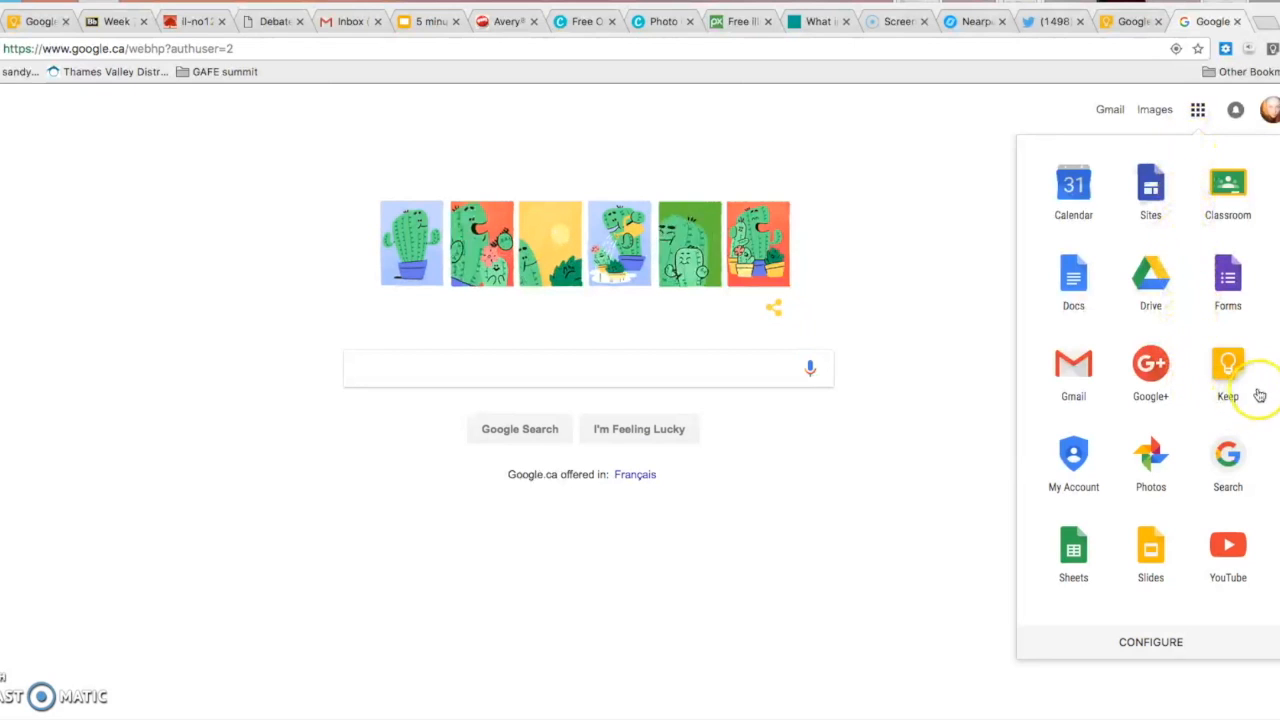
{"action": "left_click", "coordinate": [1232, 368]}
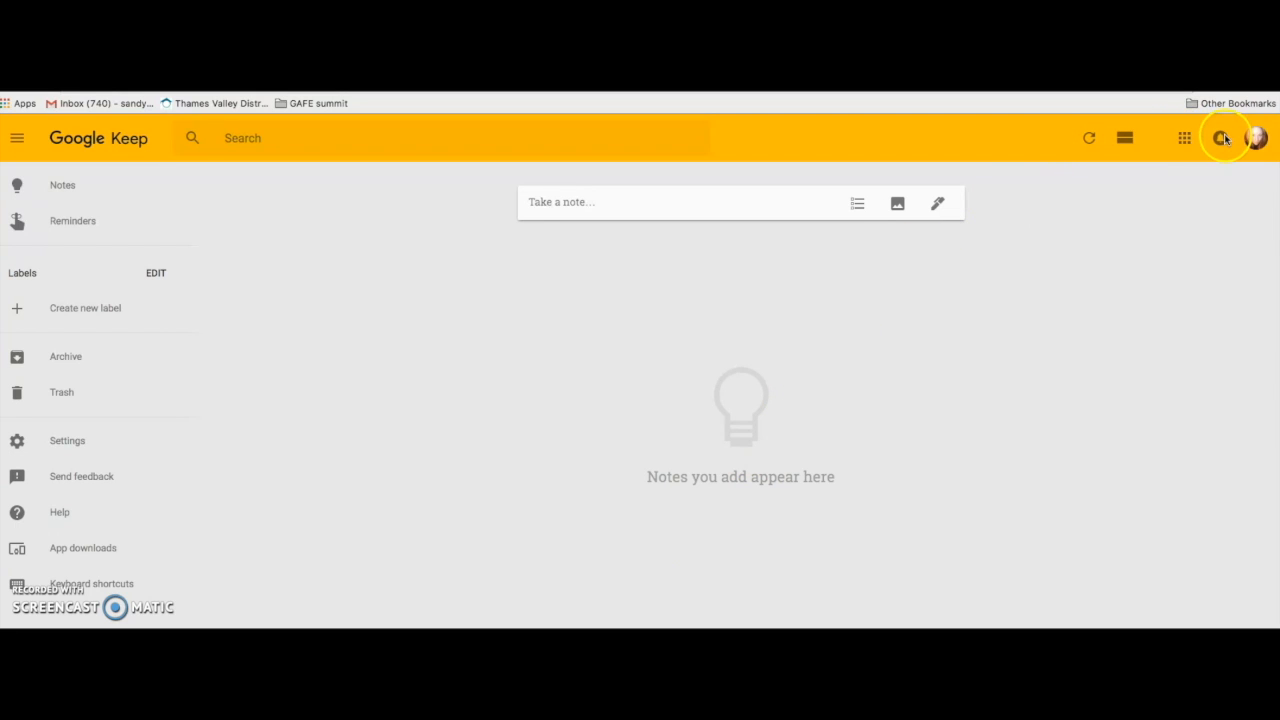
Create a note titled 'First note' with body text 'Put the details here…'.
{"action": "left_click", "coordinate": [536, 202]}
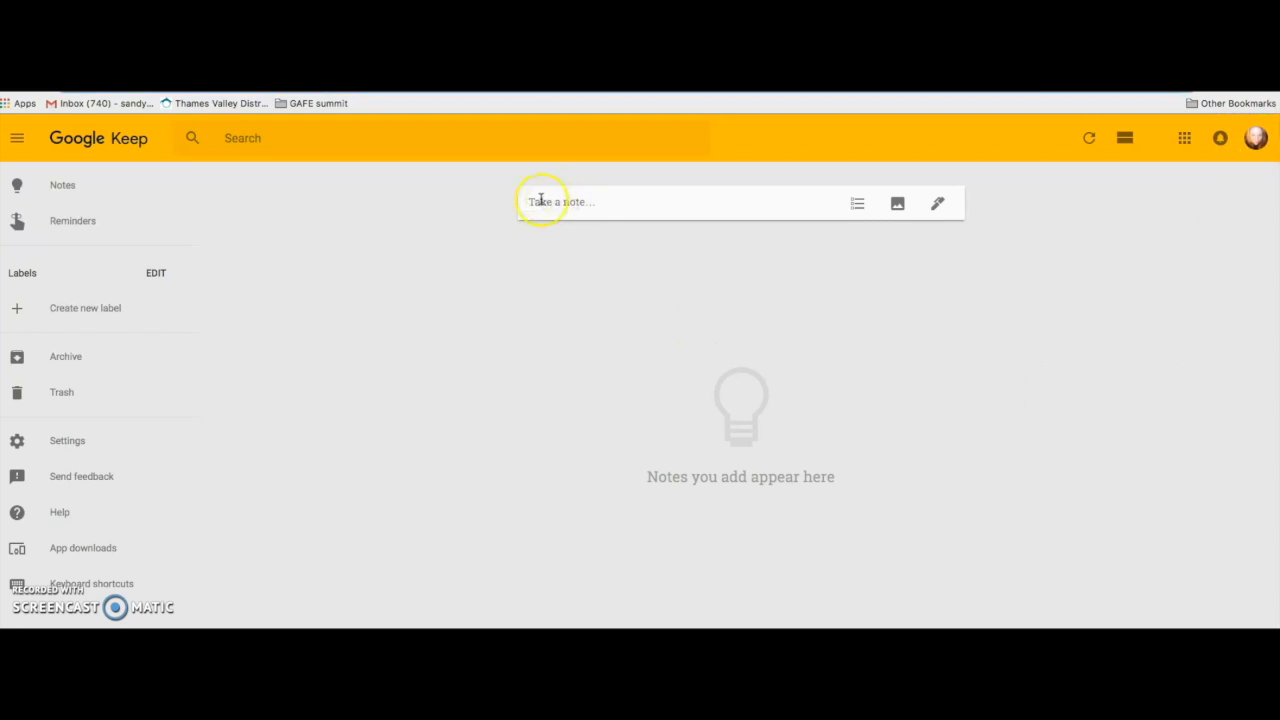
{"action": "left_click", "coordinate": [540, 200]}
{"action": "left_click", "coordinate": [538, 200]}
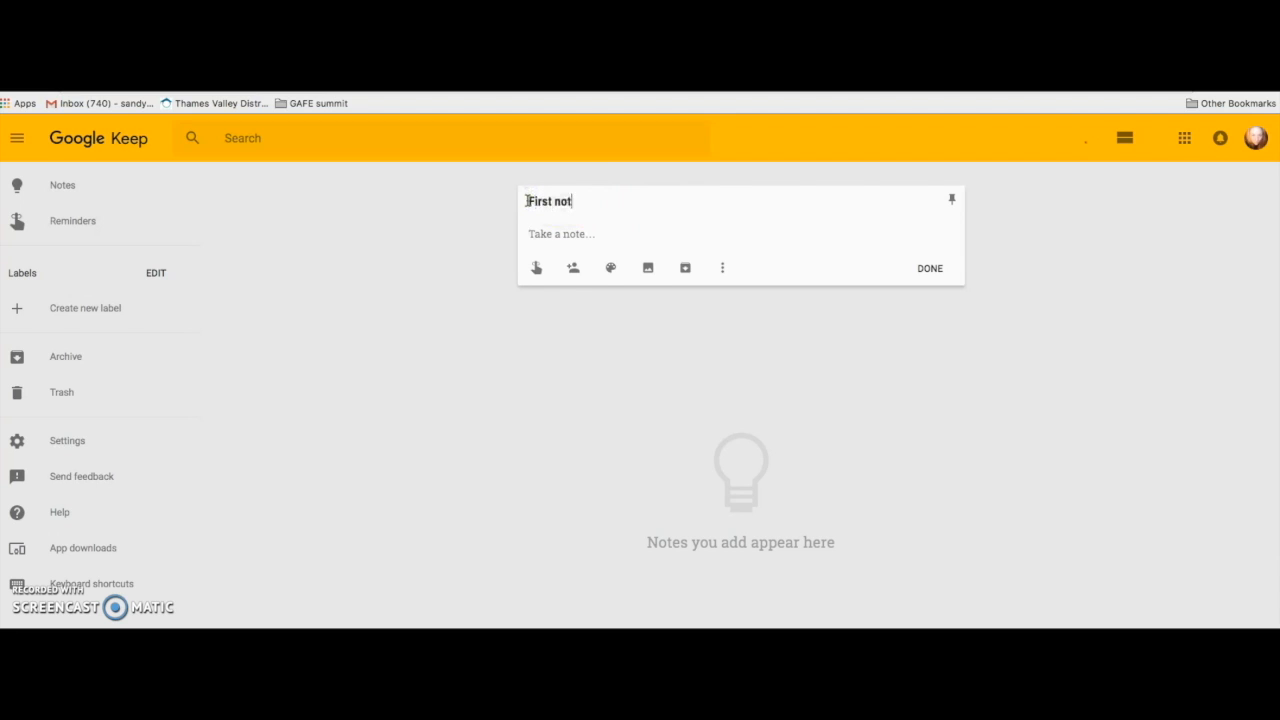
{"action": "left_click", "coordinate": [539, 234]}
{"action": "type", "text": "Pl"}
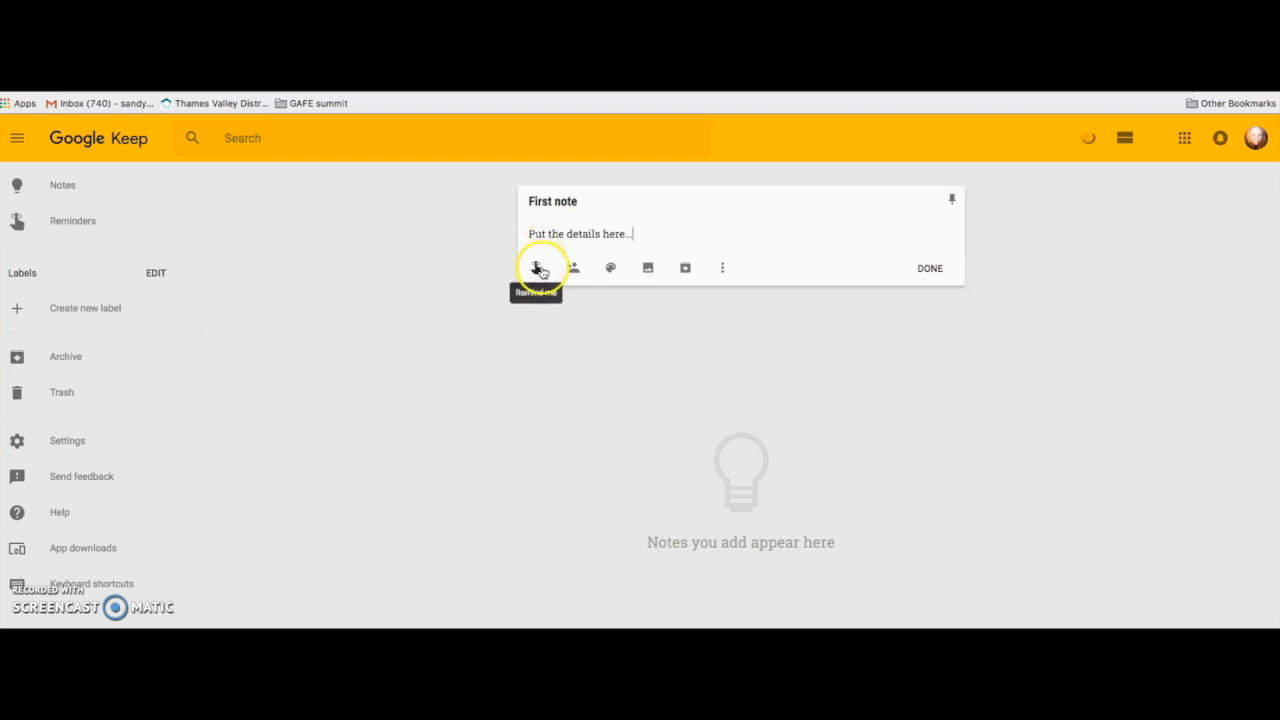
Give First note a Jun 19, 8:00 PM reminder and bring up its collaborator settings.
{"action": "left_click", "coordinate": [537, 268]}
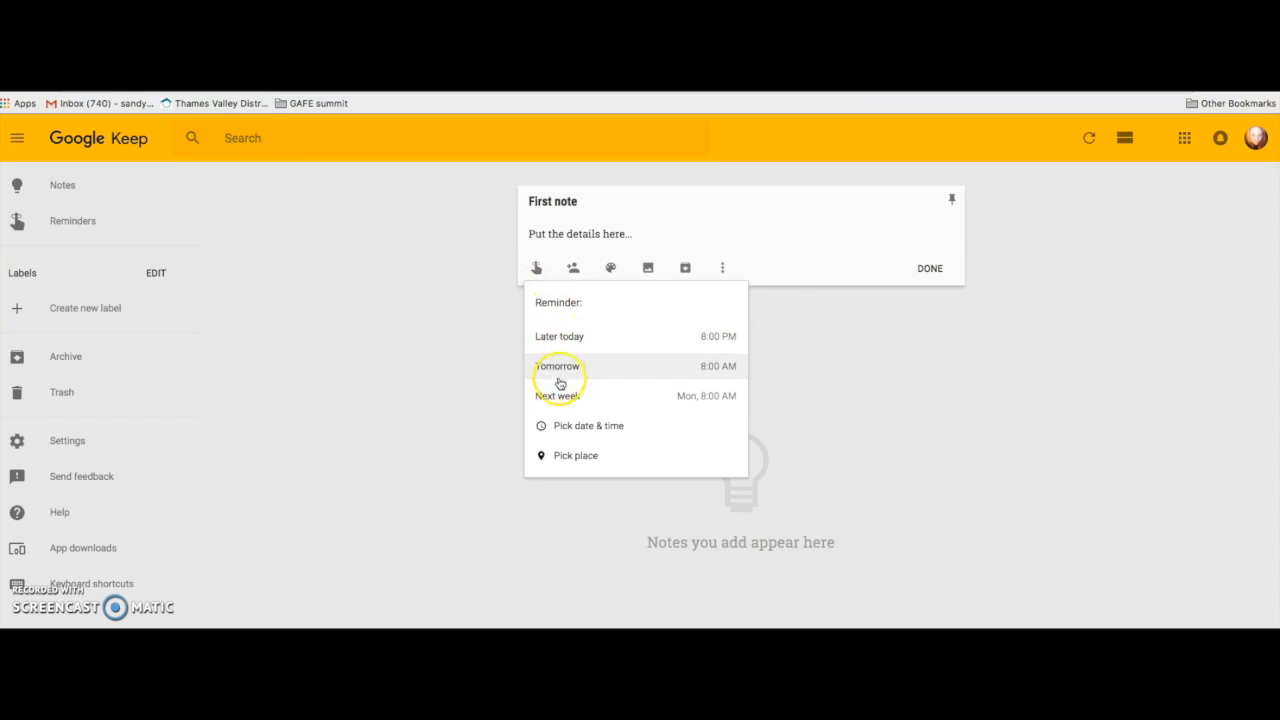
{"action": "left_click", "coordinate": [571, 427]}
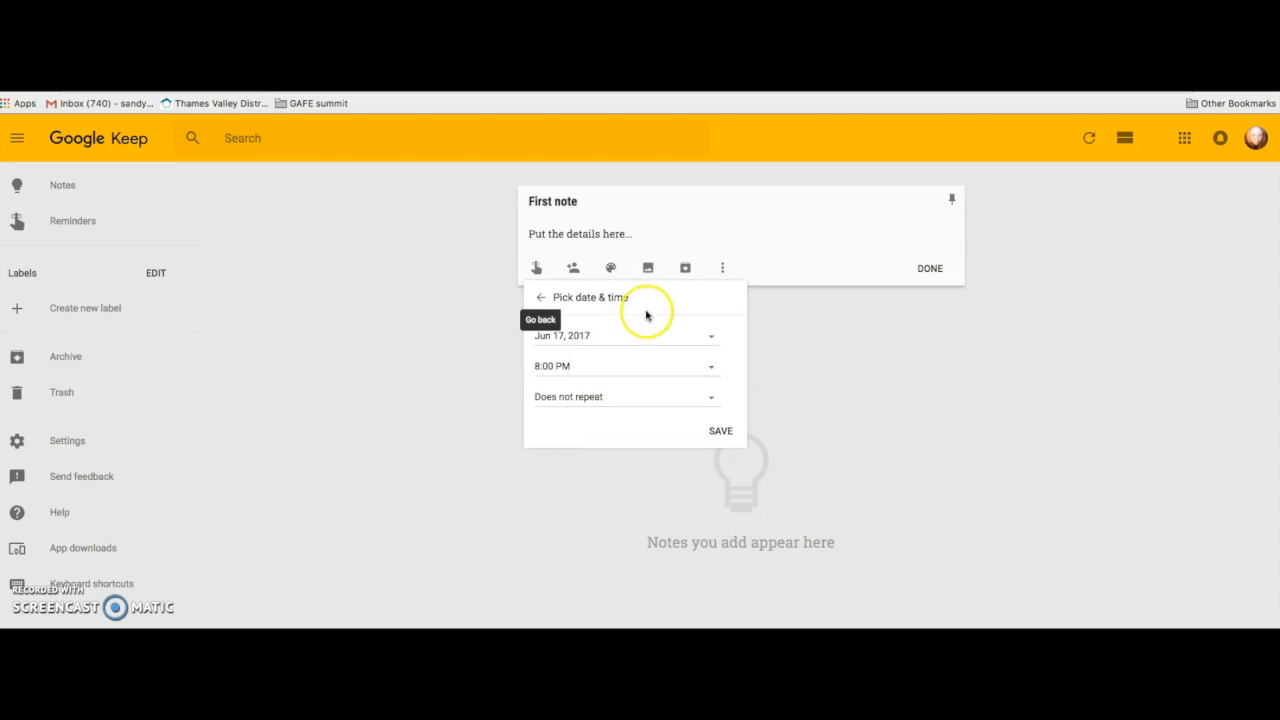
{"action": "left_click", "coordinate": [540, 298]}
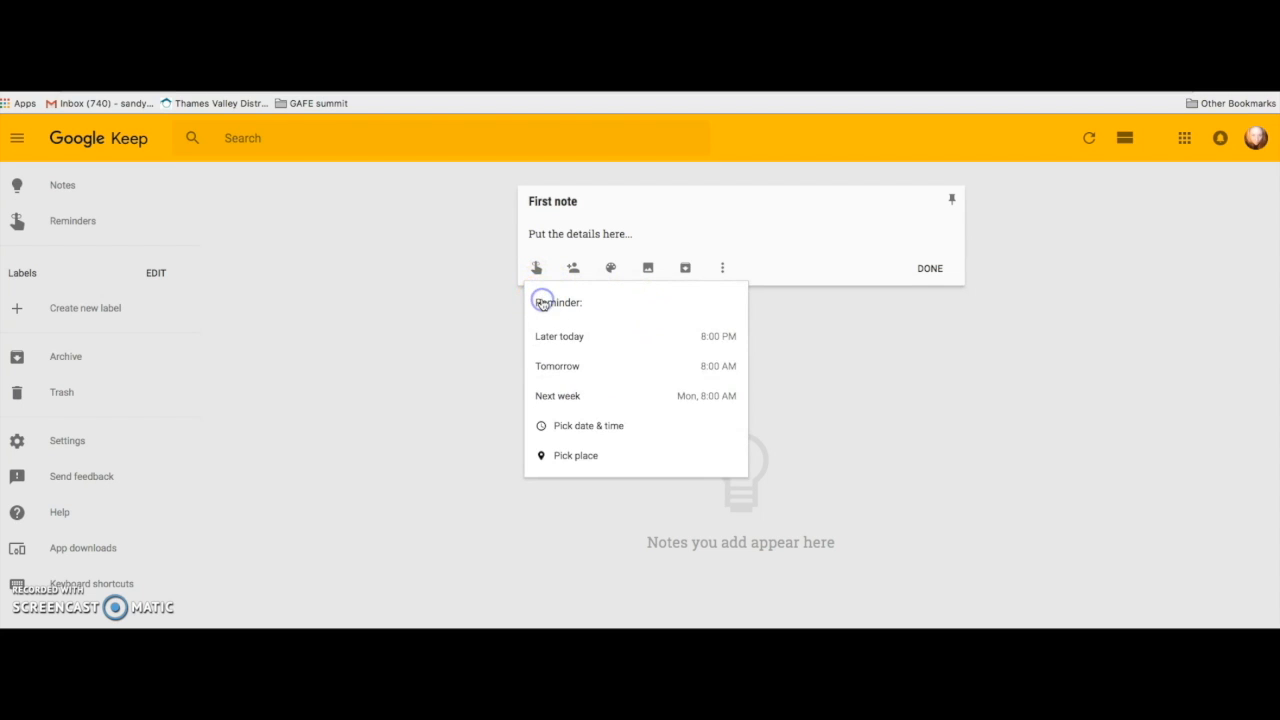
{"action": "left_click", "coordinate": [567, 428]}
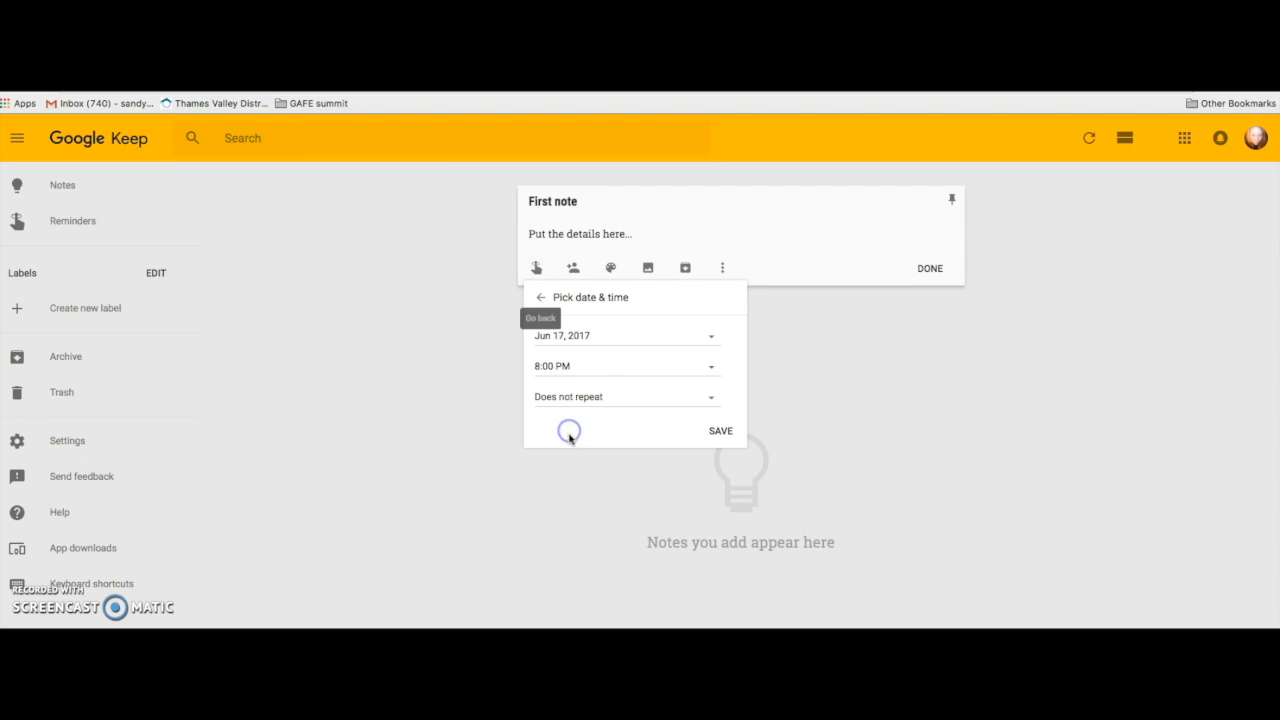
{"action": "left_click", "coordinate": [711, 335]}
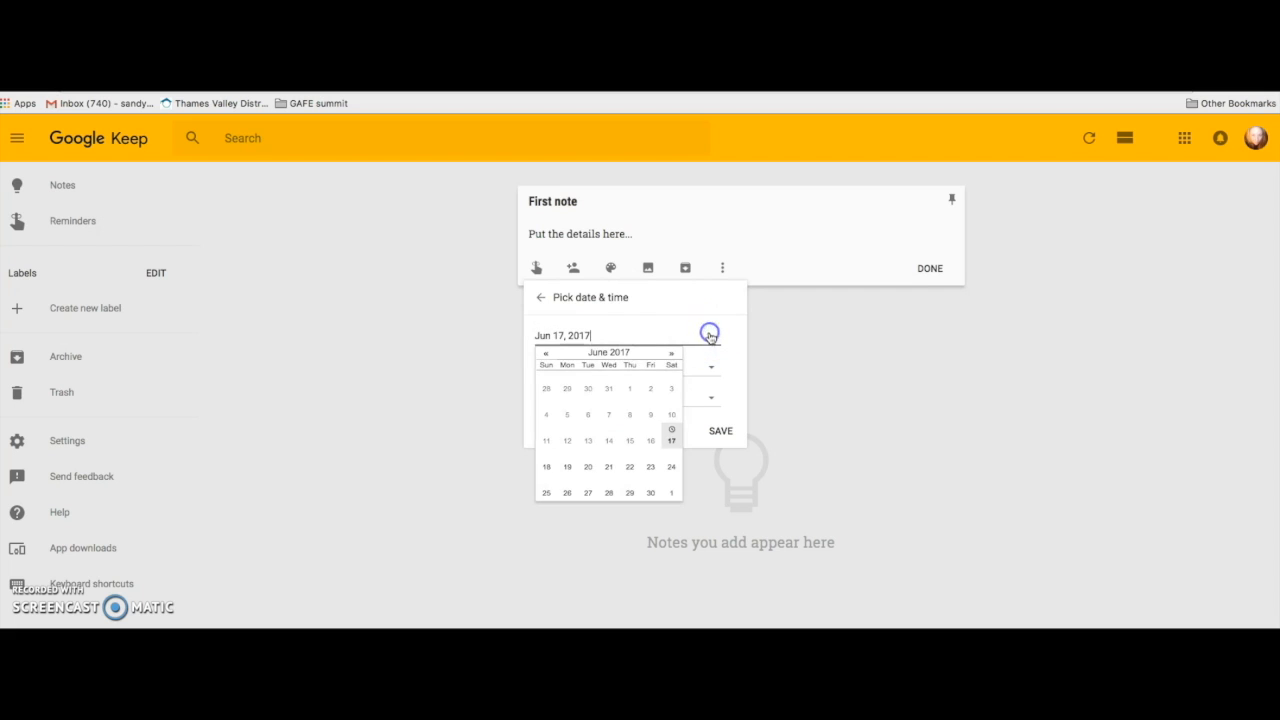
{"action": "left_click", "coordinate": [567, 467]}
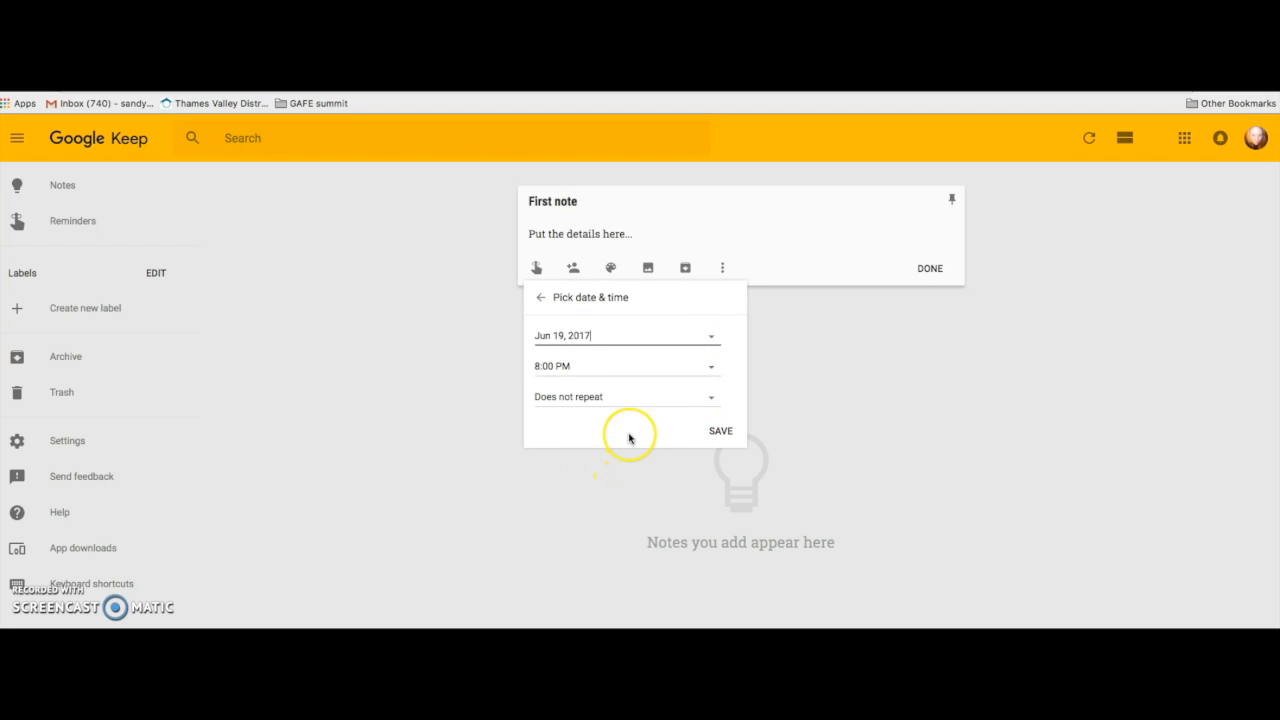
{"action": "left_click", "coordinate": [716, 433]}
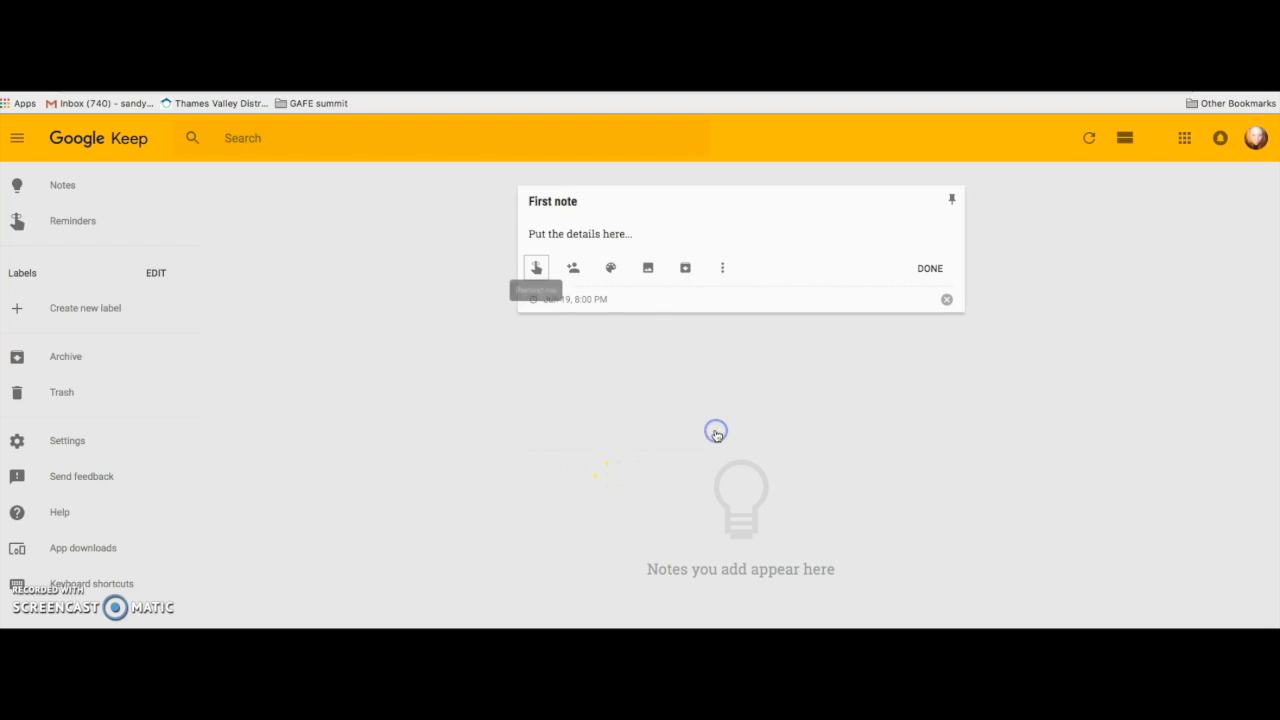
{"action": "left_click", "coordinate": [578, 268]}
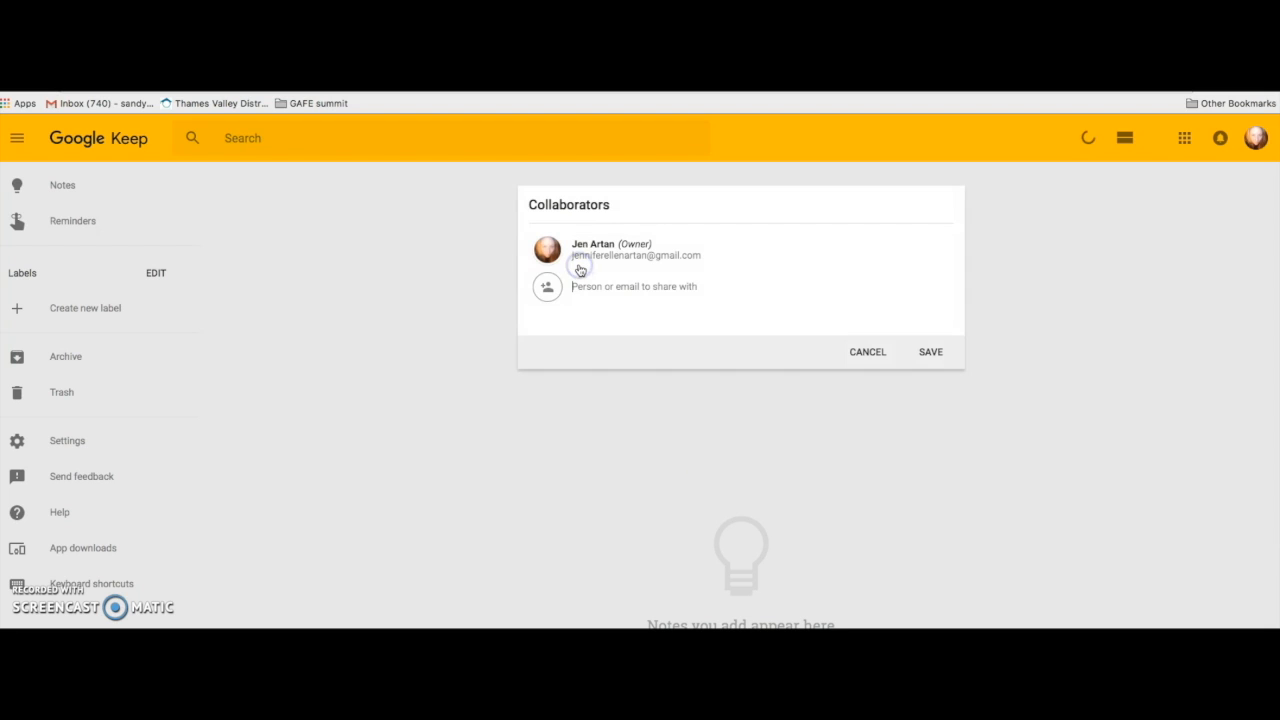
Clear the typed collaborator name and save the Collaborators dialog, leaving First note unshared.
{"action": "left_click", "coordinate": [549, 289]}
{"action": "left_click", "coordinate": [548, 290]}
{"action": "left_click", "coordinate": [593, 288]}
{"action": "left_click", "coordinate": [544, 291]}
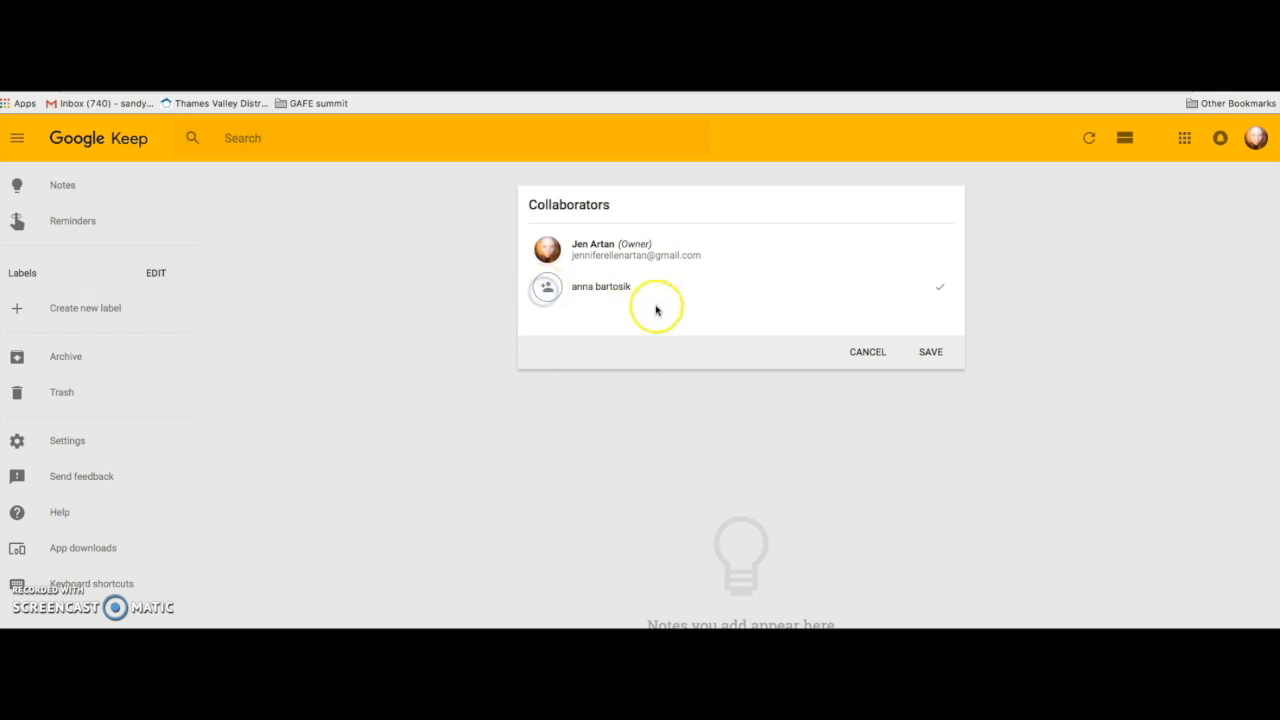
{"action": "left_click_drag", "start_coordinate": [634, 286], "coordinate": [568, 286]}
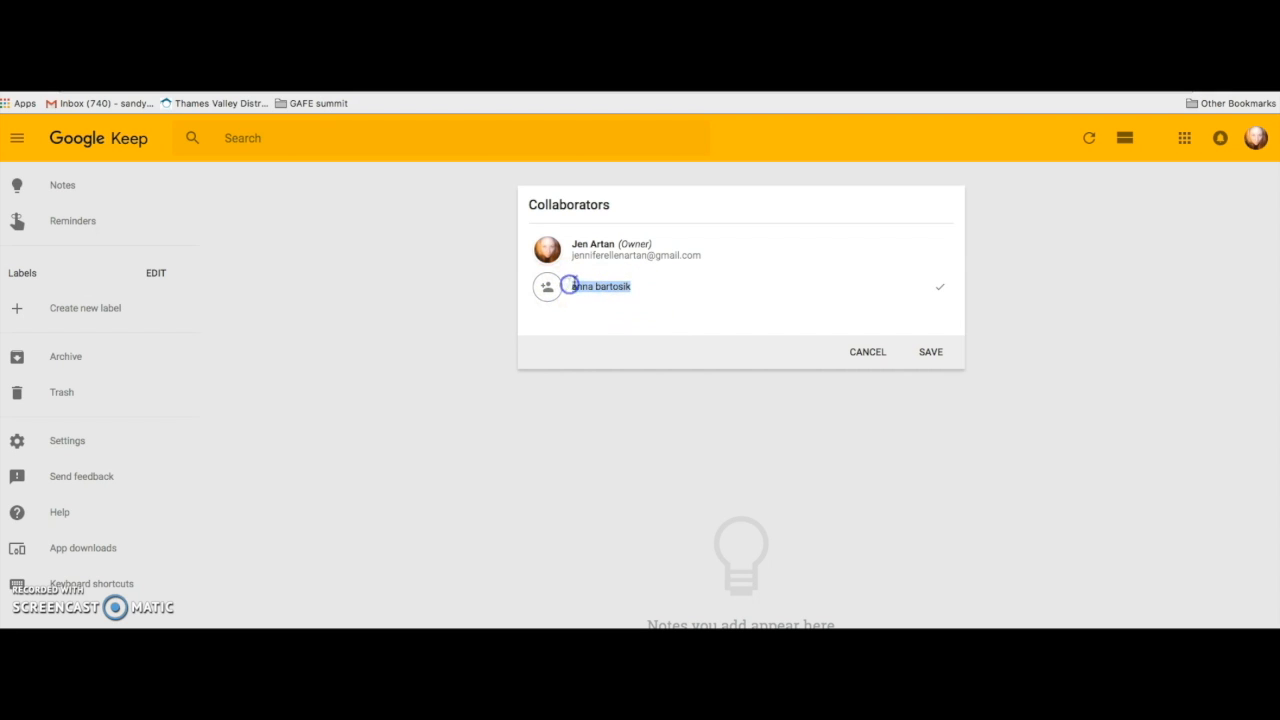
{"action": "key", "text": "BackSpace"}
{"action": "left_click", "coordinate": [937, 354]}
{"action": "mouse_move", "coordinate": [606, 269]}
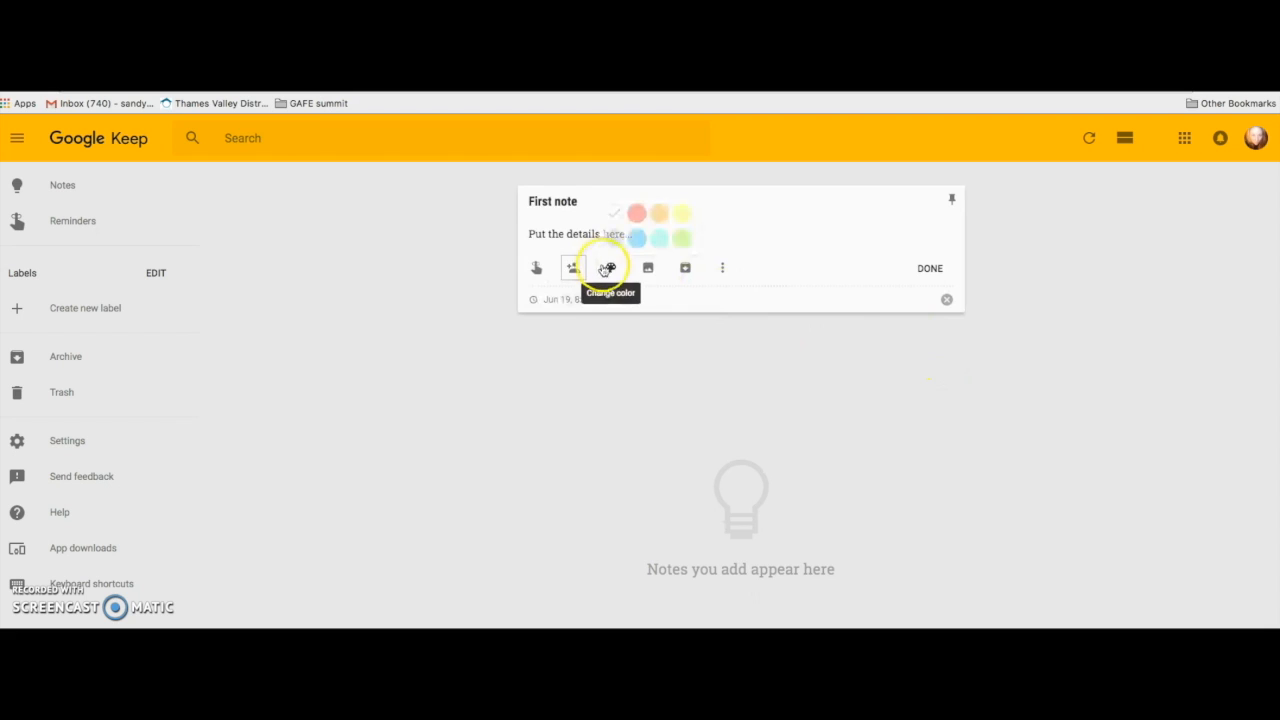
Colour First note yellow and attach the Quizizz image file to it.
{"action": "left_click", "coordinate": [682, 212]}
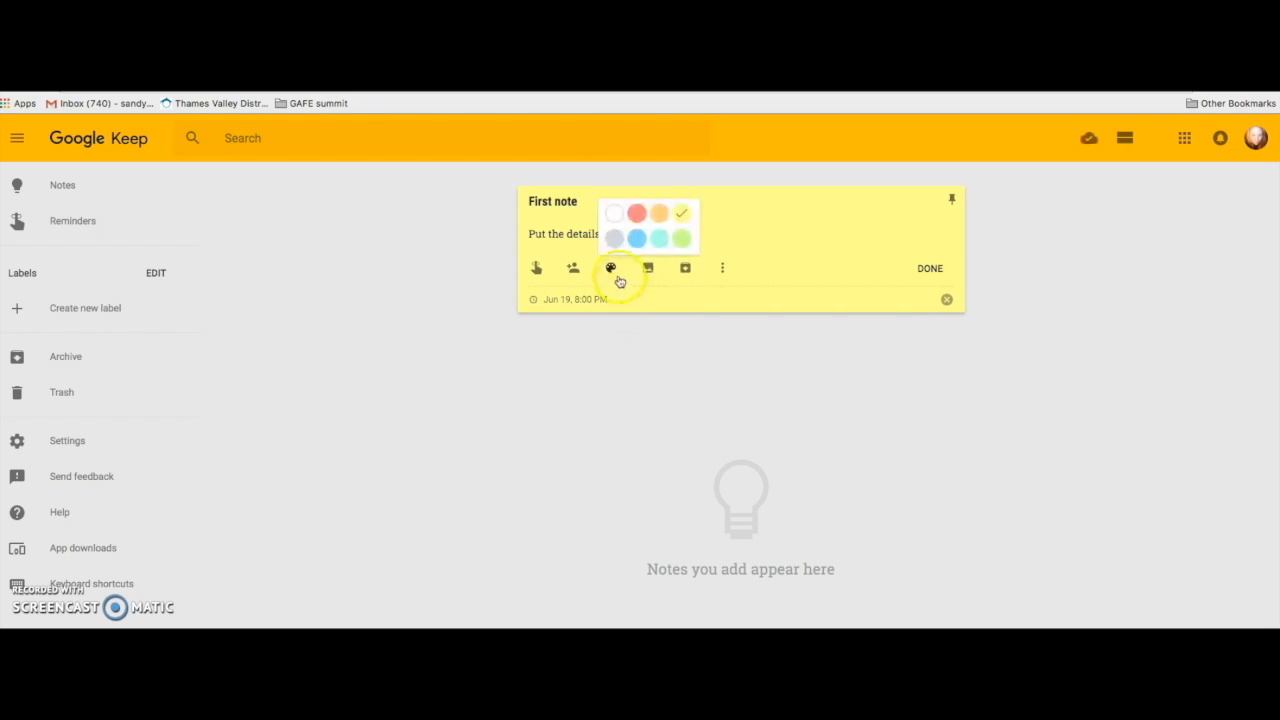
{"action": "left_click", "coordinate": [648, 269]}
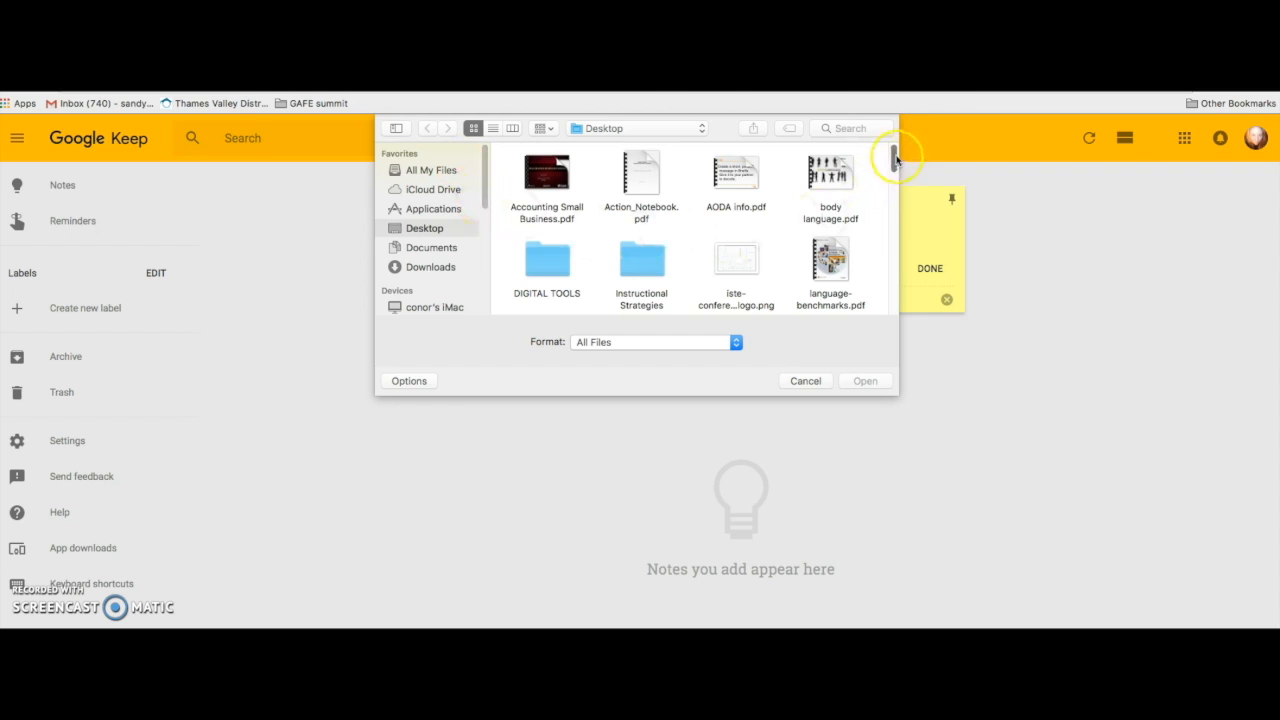
{"action": "mouse_move", "coordinate": [896, 157]}
{"action": "left_mouse_down"}
{"action": "mouse_move", "coordinate": [883, 234]}
{"action": "mouse_move", "coordinate": [888, 180]}
{"action": "left_mouse_up"}
{"action": "left_click", "coordinate": [737, 280]}
{"action": "left_click", "coordinate": [866, 381]}
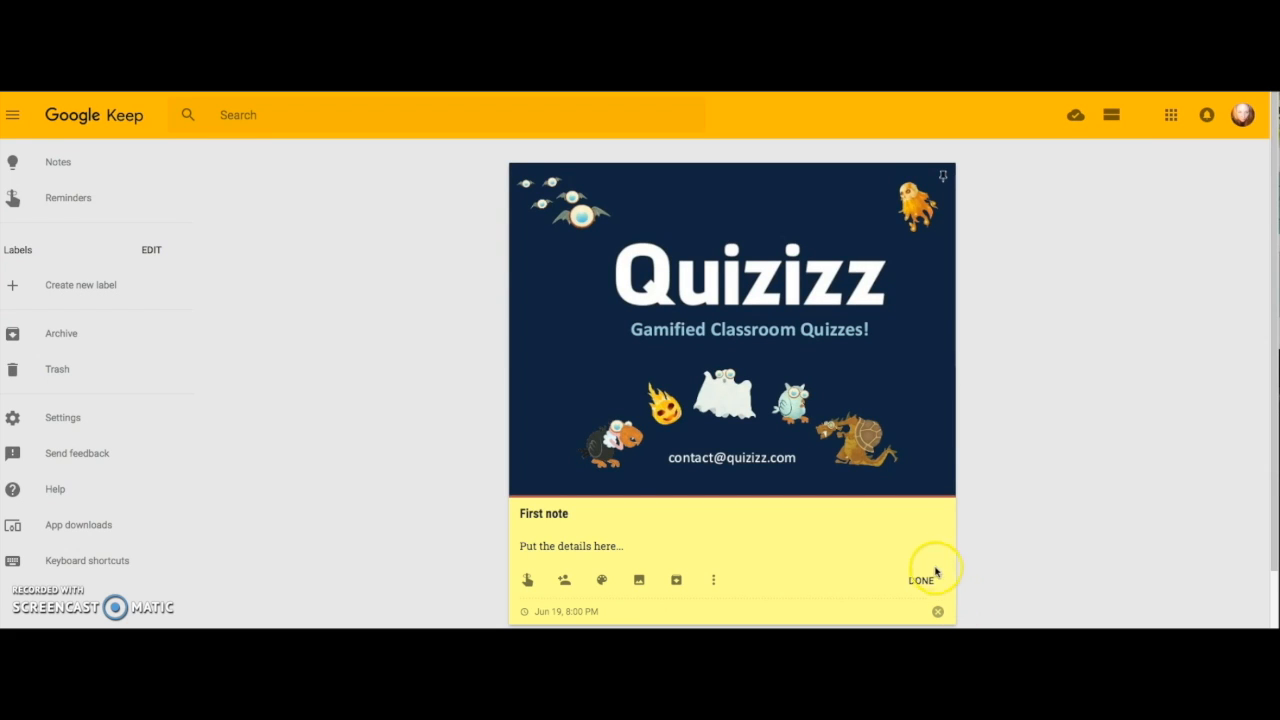
Add a drawing to First note: a smiley face in a thicker orange marker.
{"action": "left_click", "coordinate": [714, 581]}
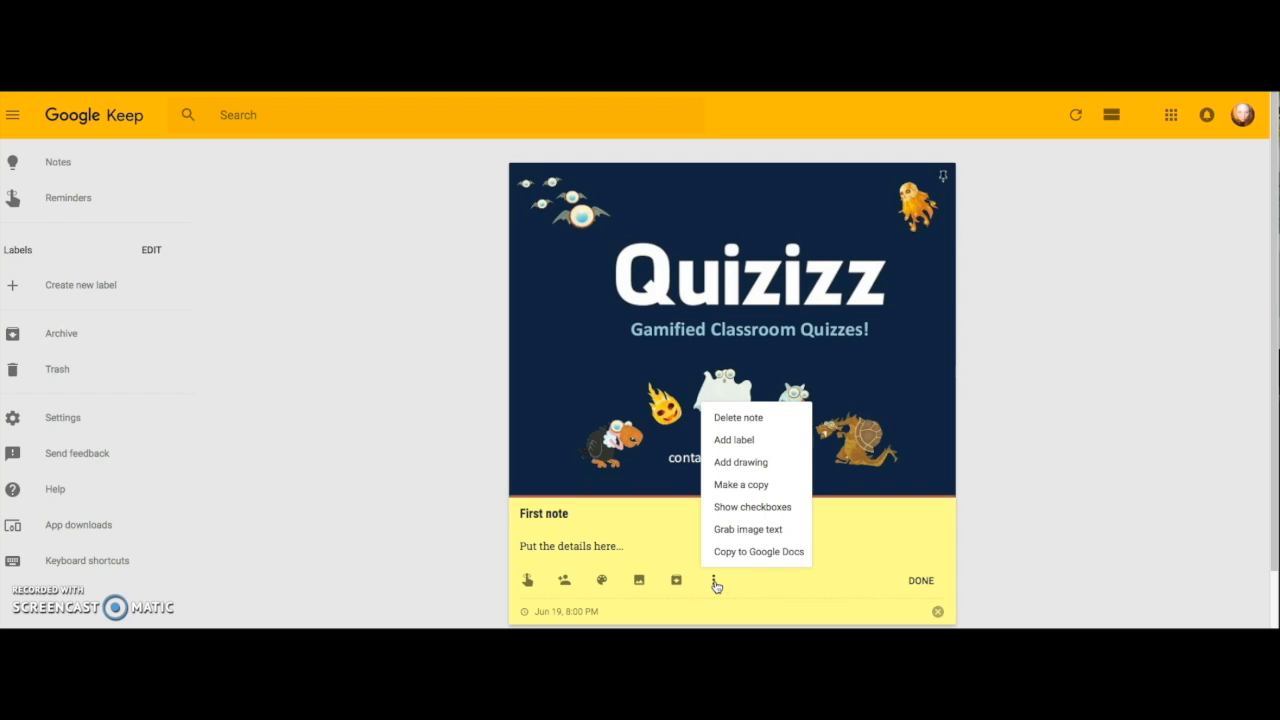
{"action": "left_click", "coordinate": [752, 463]}
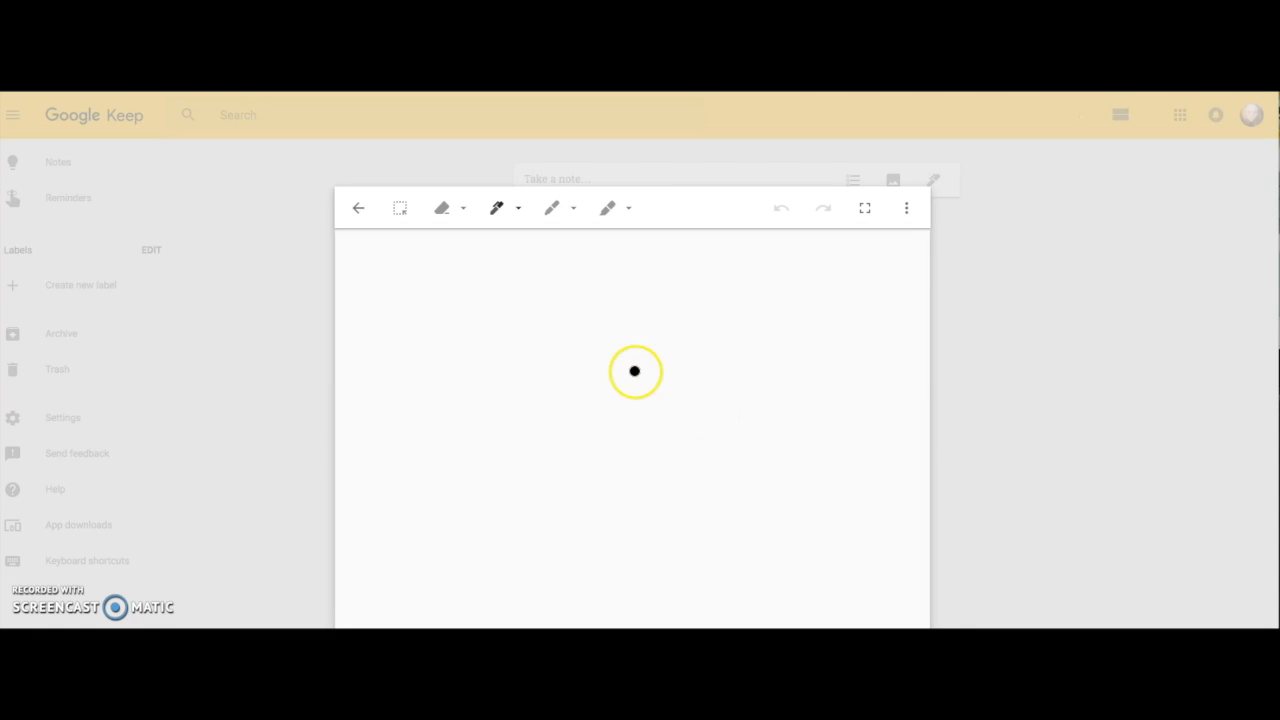
{"action": "left_click", "coordinate": [520, 211]}
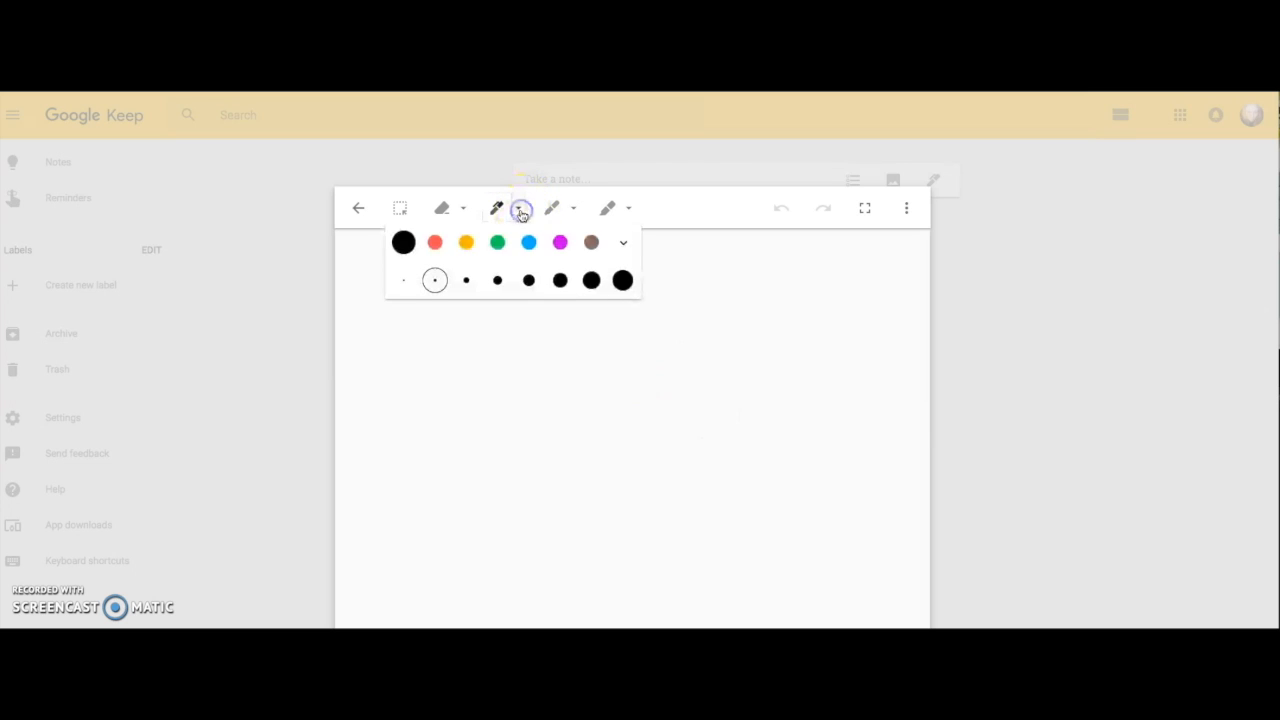
{"action": "left_click", "coordinate": [533, 283]}
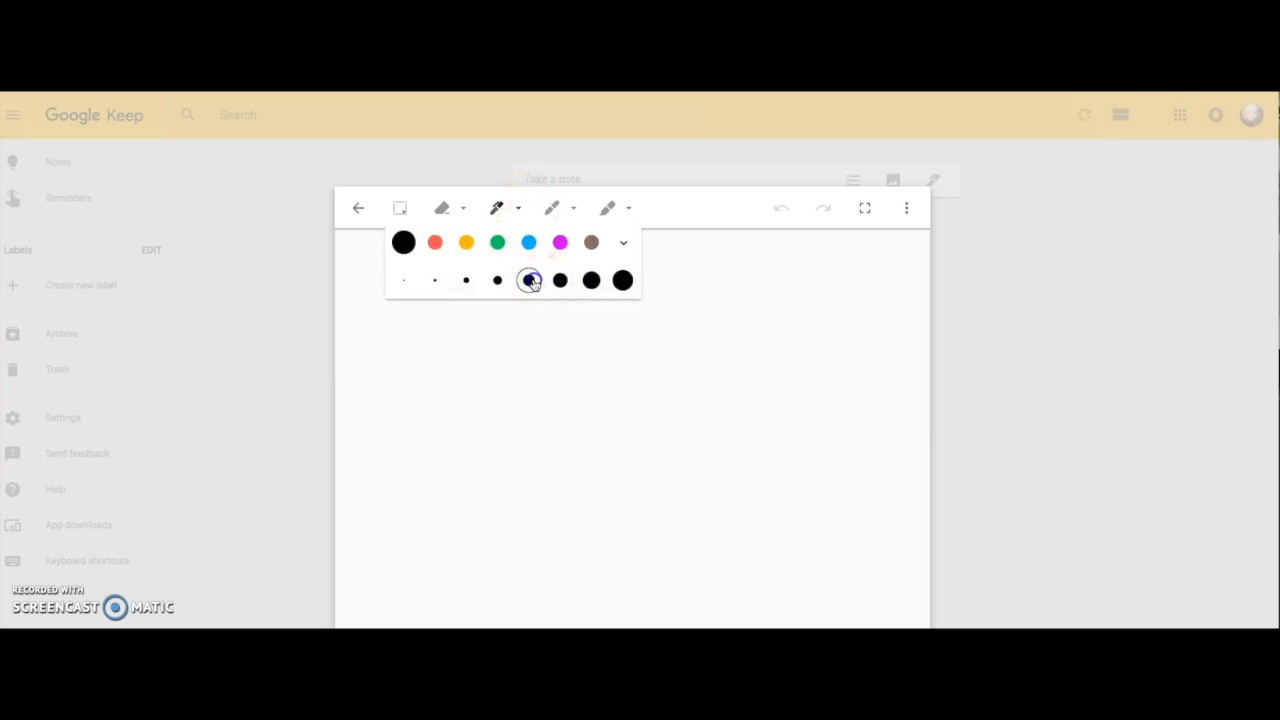
{"action": "left_click", "coordinate": [466, 243]}
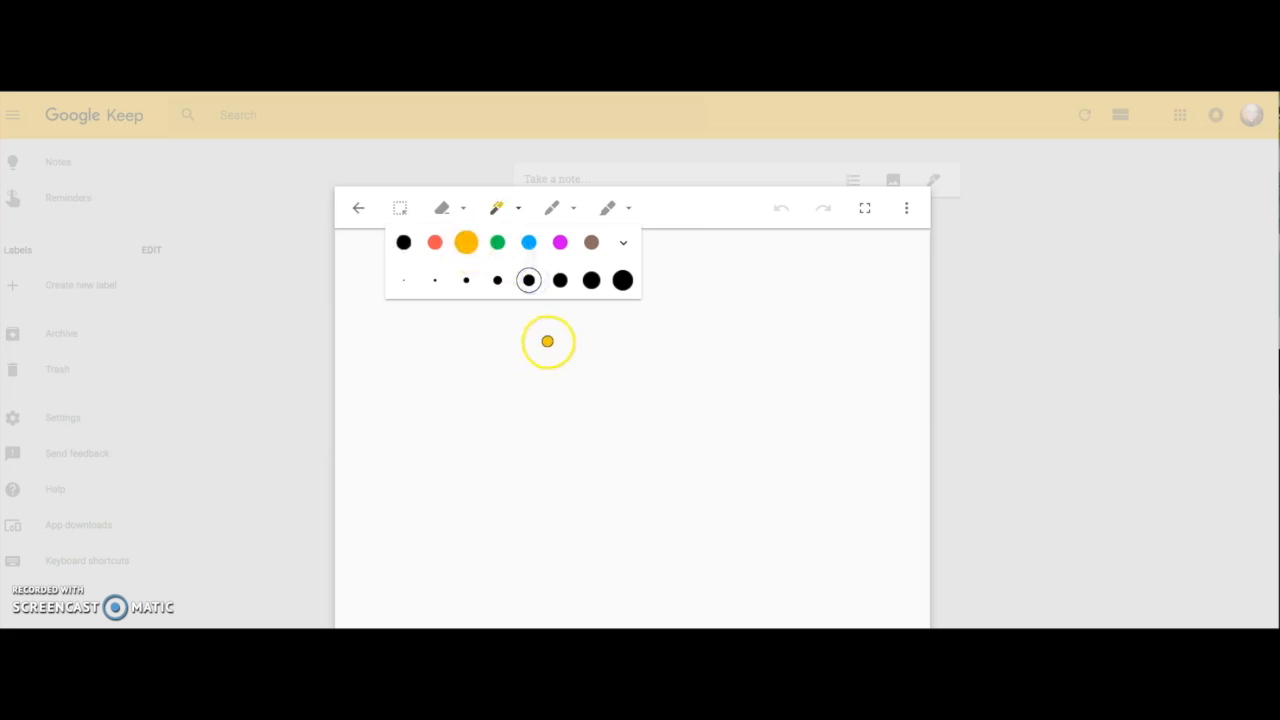
{"action": "mouse_move", "coordinate": [631, 320]}
{"action": "left_mouse_down"}
{"action": "mouse_move", "coordinate": [529, 341]}
{"action": "mouse_move", "coordinate": [528, 420]}
{"action": "mouse_move", "coordinate": [626, 440]}
{"action": "mouse_move", "coordinate": [646, 348]}
{"action": "mouse_move", "coordinate": [634, 321]}
{"action": "left_mouse_up"}
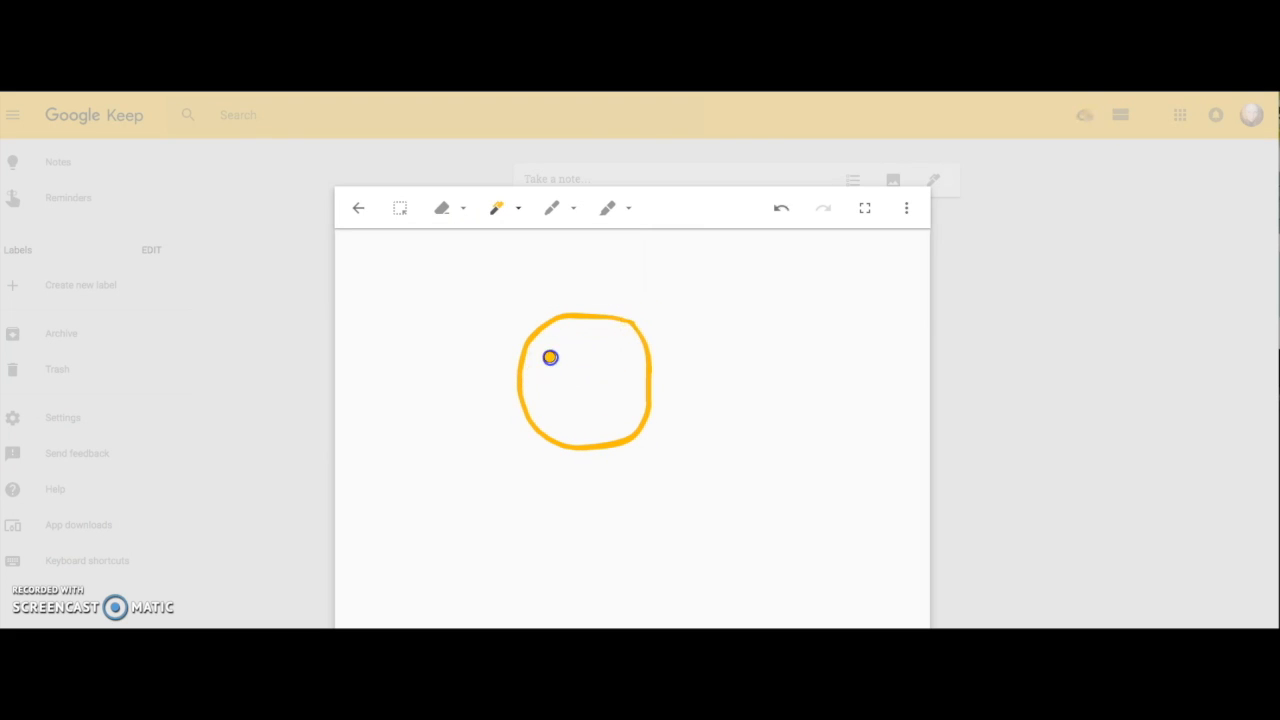
{"action": "mouse_move", "coordinate": [553, 353]}
{"action": "left_mouse_down"}
{"action": "mouse_move", "coordinate": [608, 369]}
{"action": "mouse_move", "coordinate": [555, 408]}
{"action": "mouse_move", "coordinate": [611, 401]}
{"action": "left_mouse_up"}
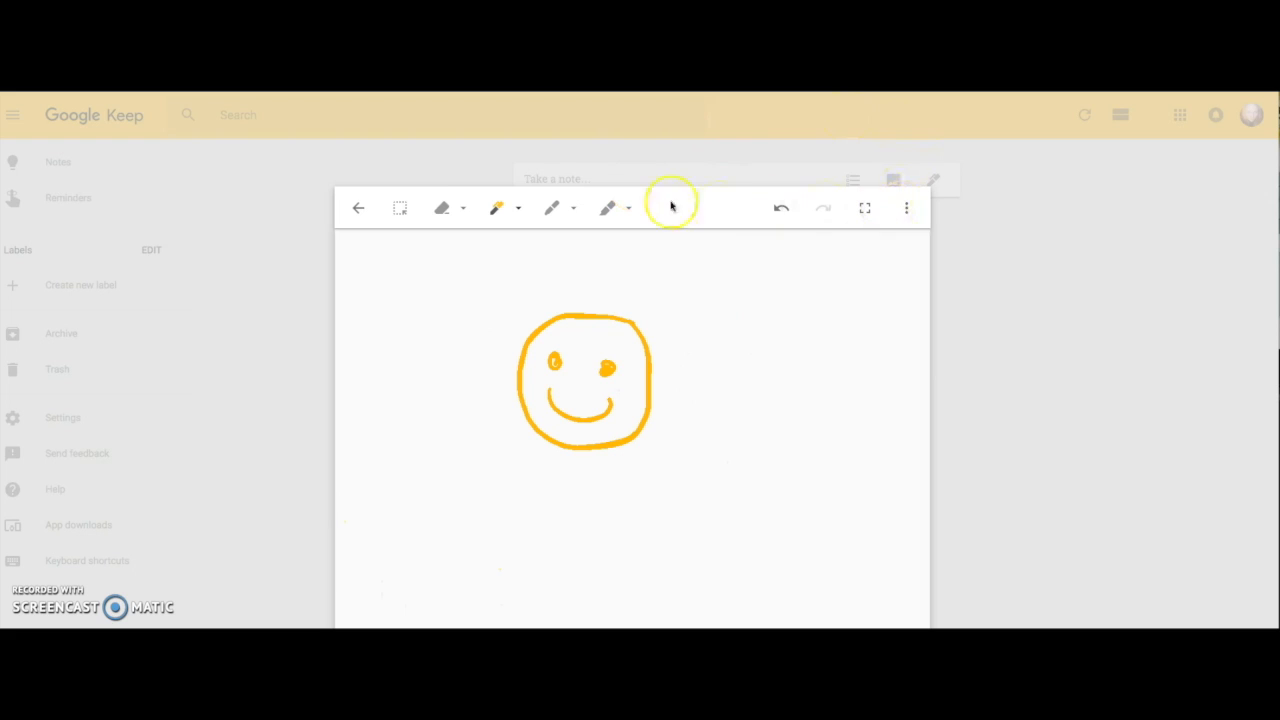
{"action": "left_click", "coordinate": [358, 208]}
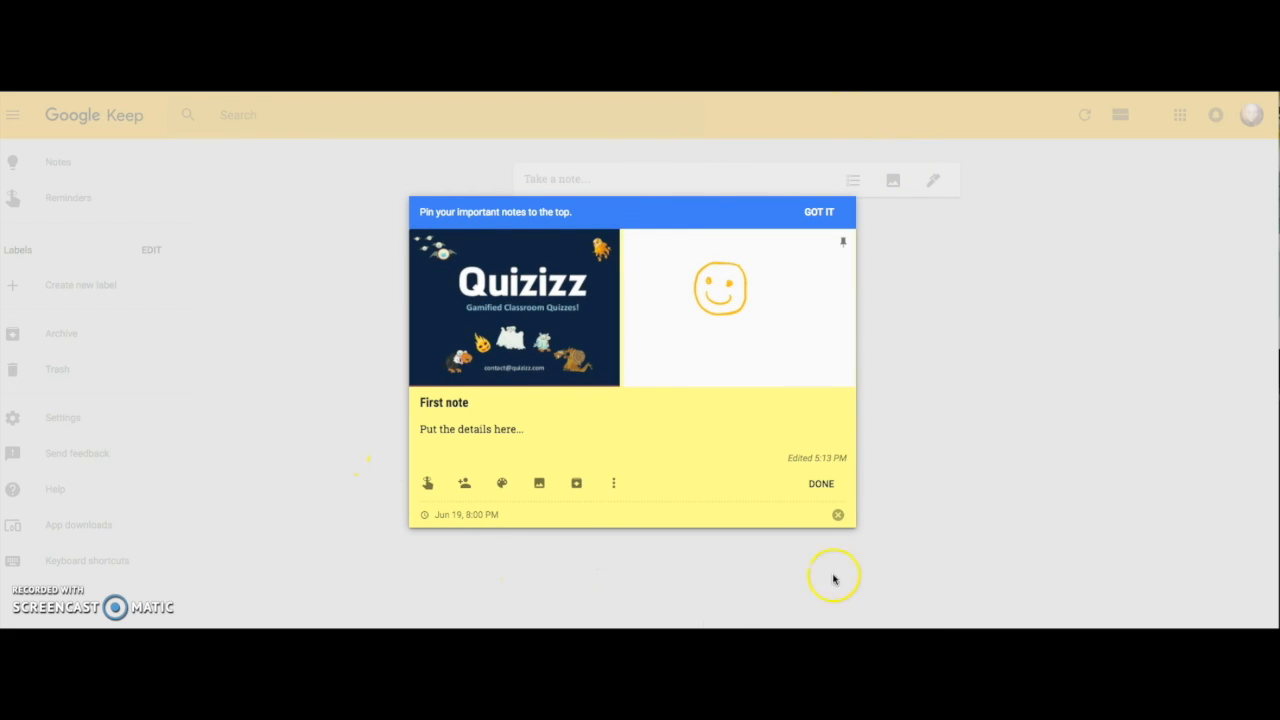
Close First note and pin it so it sits in the Pinned section.
{"action": "left_click", "coordinate": [821, 484]}
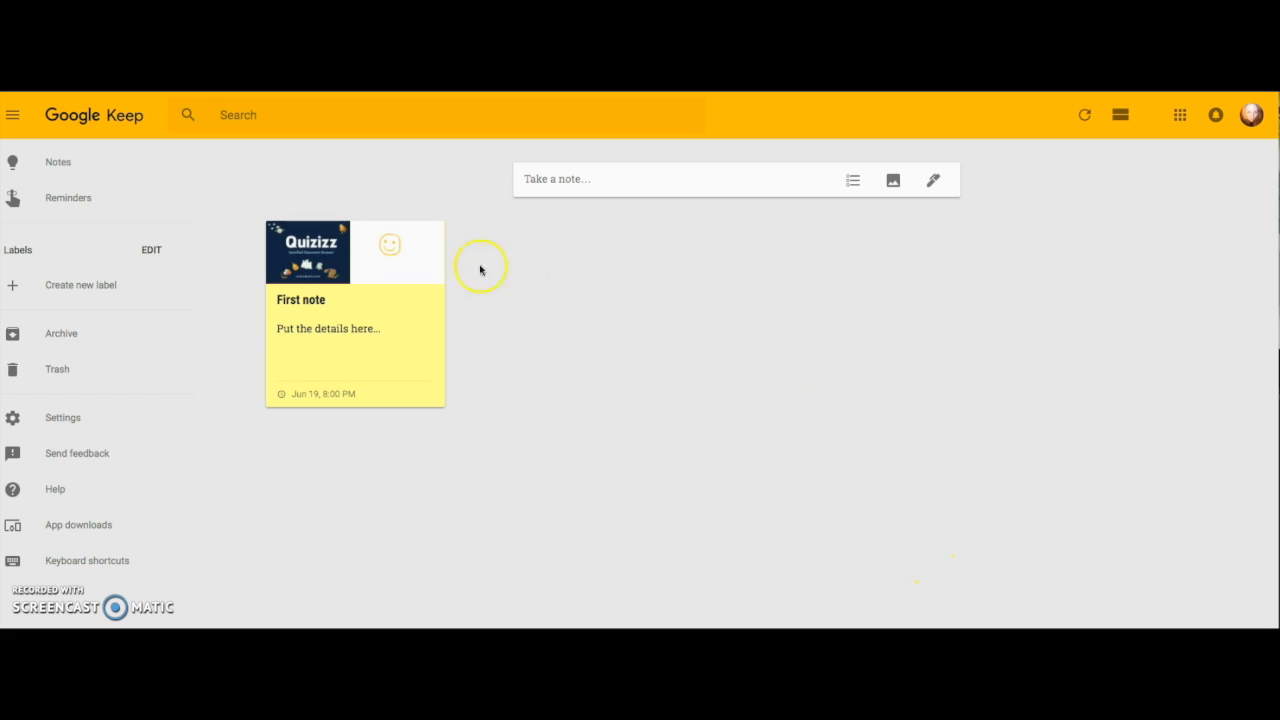
{"action": "mouse_move", "coordinate": [362, 287]}
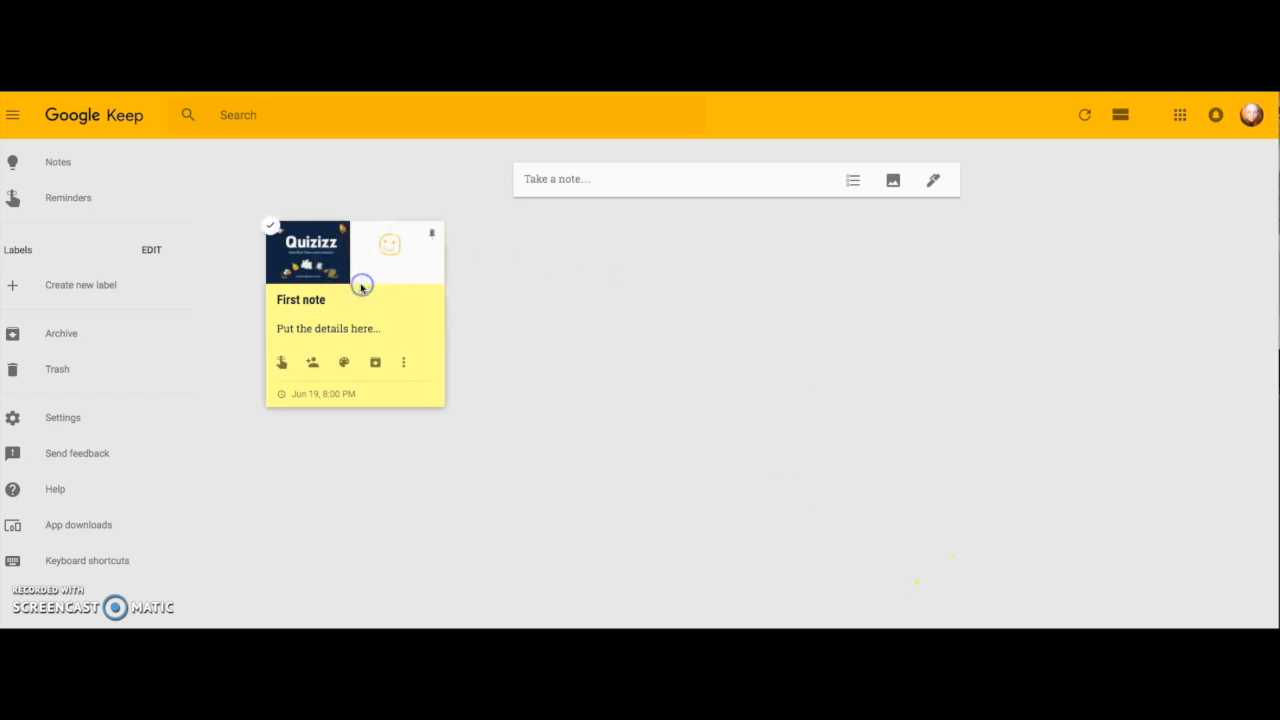
{"action": "left_click", "coordinate": [432, 238]}
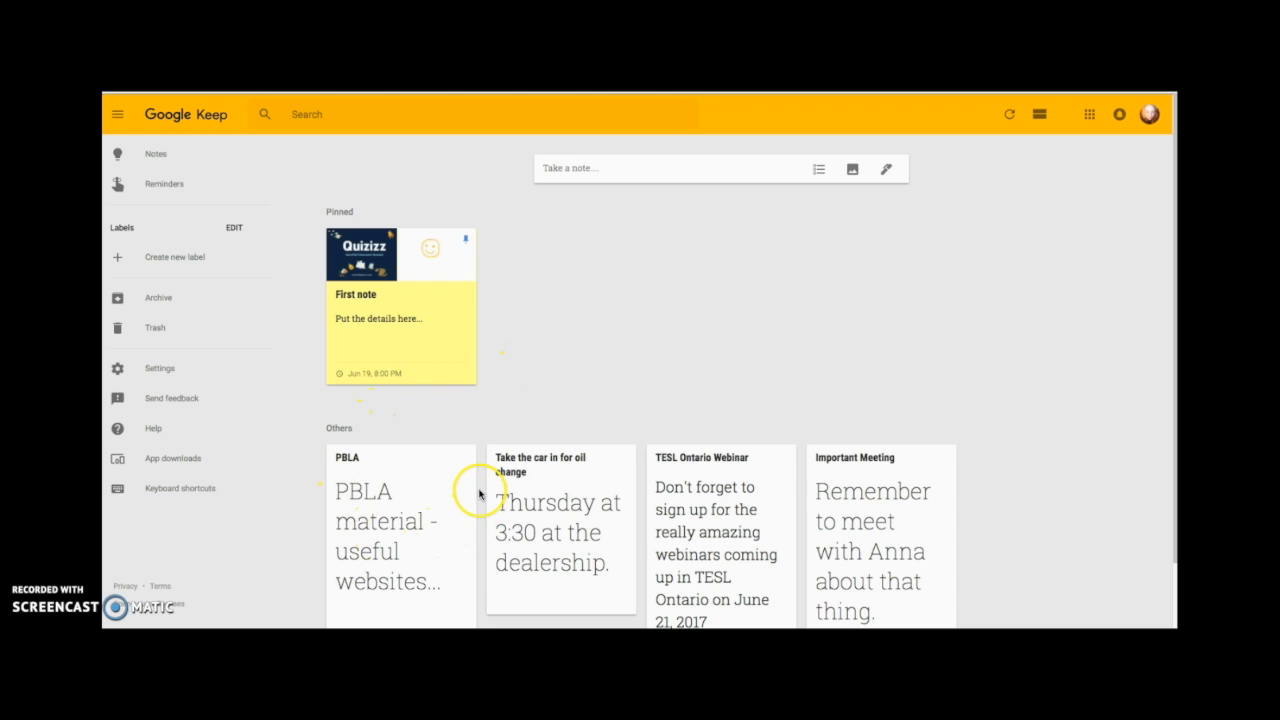
Colour the TESL Ontario Webinar note blue.
{"action": "left_click", "coordinate": [702, 483]}
{"action": "left_click", "coordinate": [705, 528]}
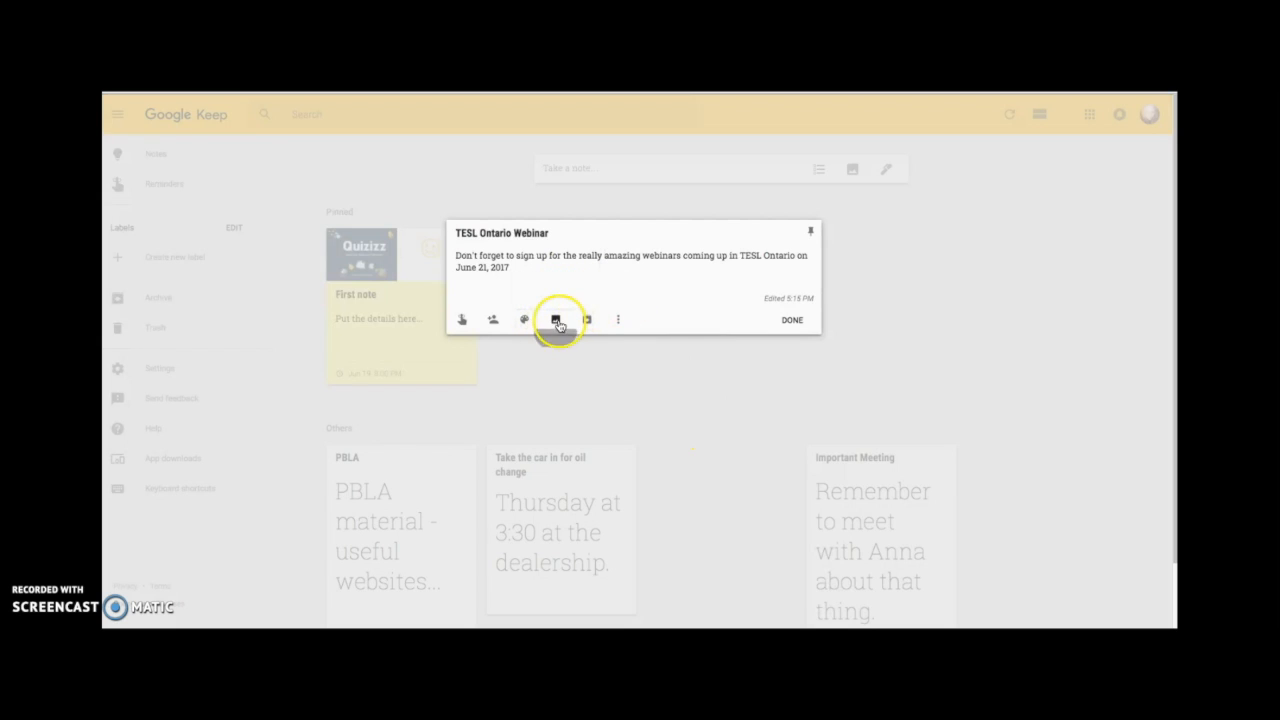
{"action": "mouse_move", "coordinate": [526, 320]}
{"action": "left_click", "coordinate": [547, 297]}
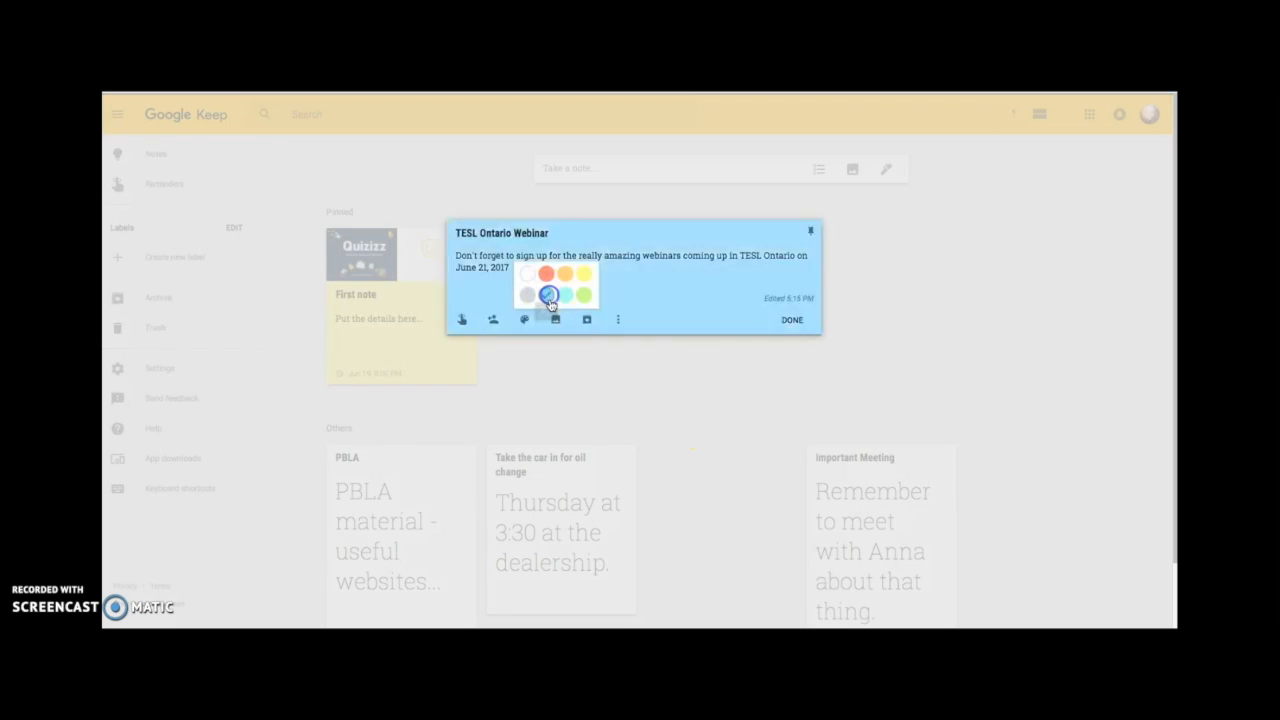
{"action": "left_click", "coordinate": [792, 320]}
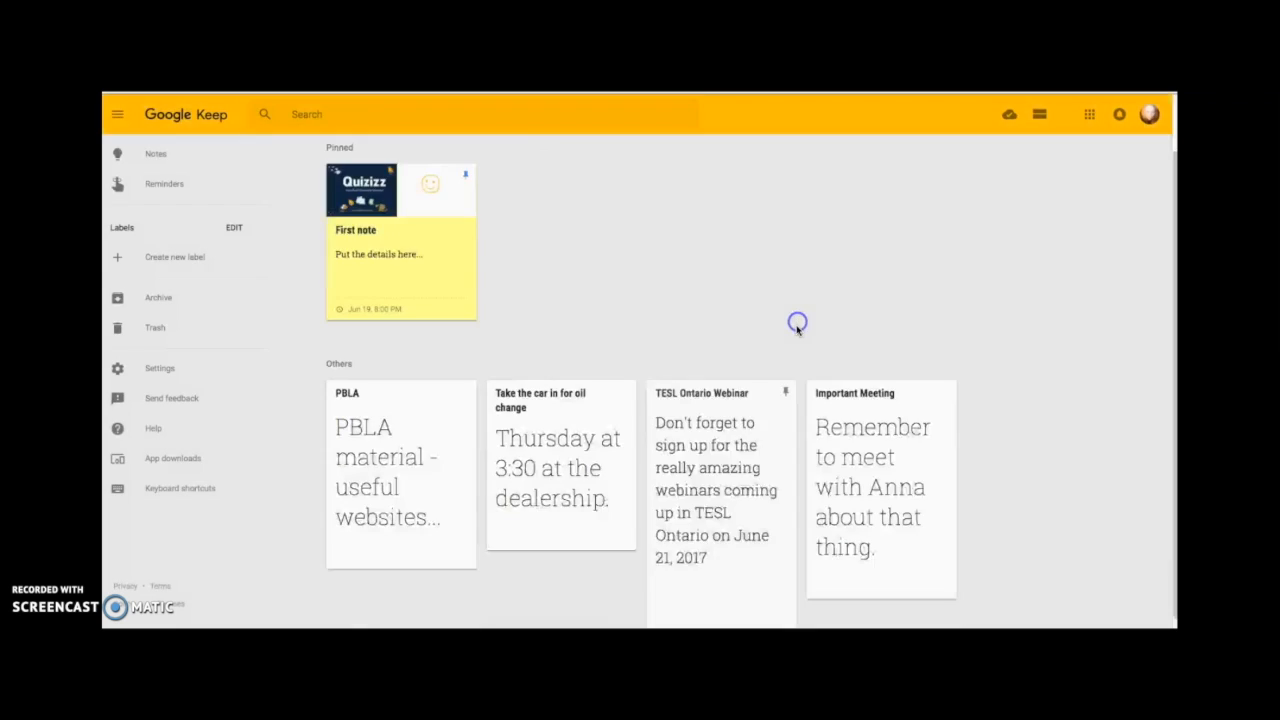
Colour the Important Meeting note blue, cancelling an accidentally opened image picker.
{"action": "left_click", "coordinate": [859, 442]}
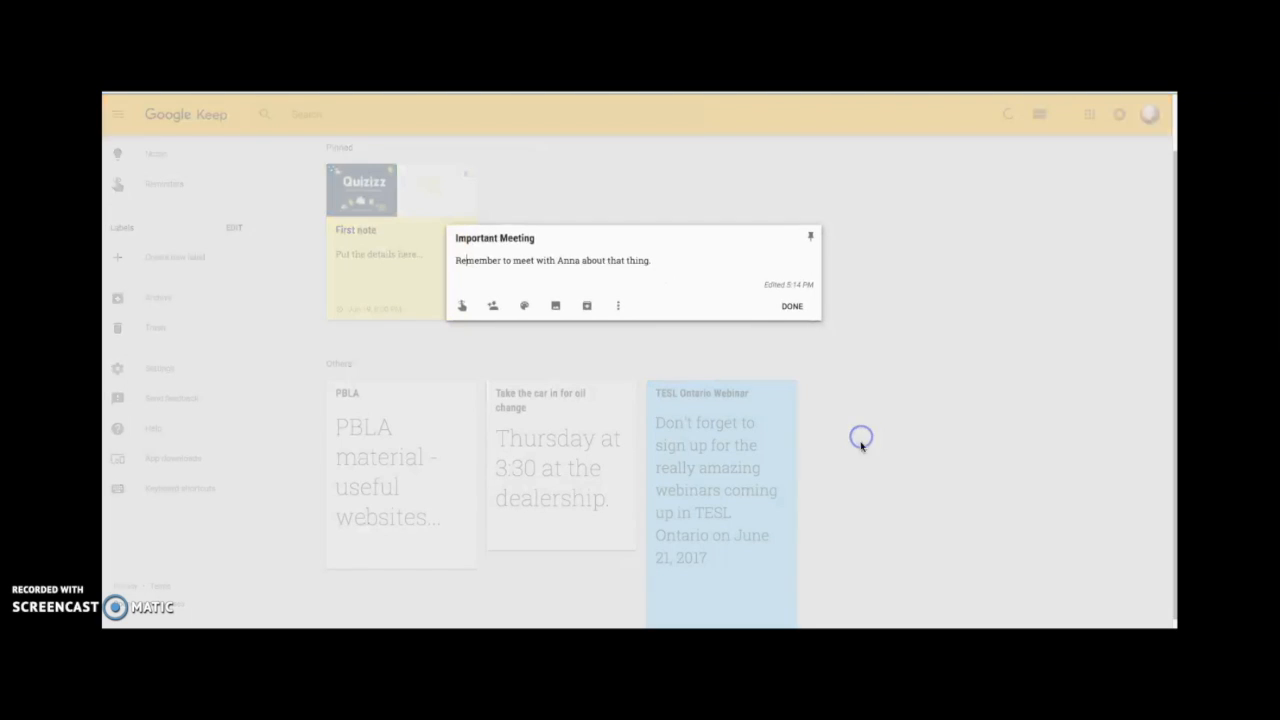
{"action": "left_click", "coordinate": [555, 304]}
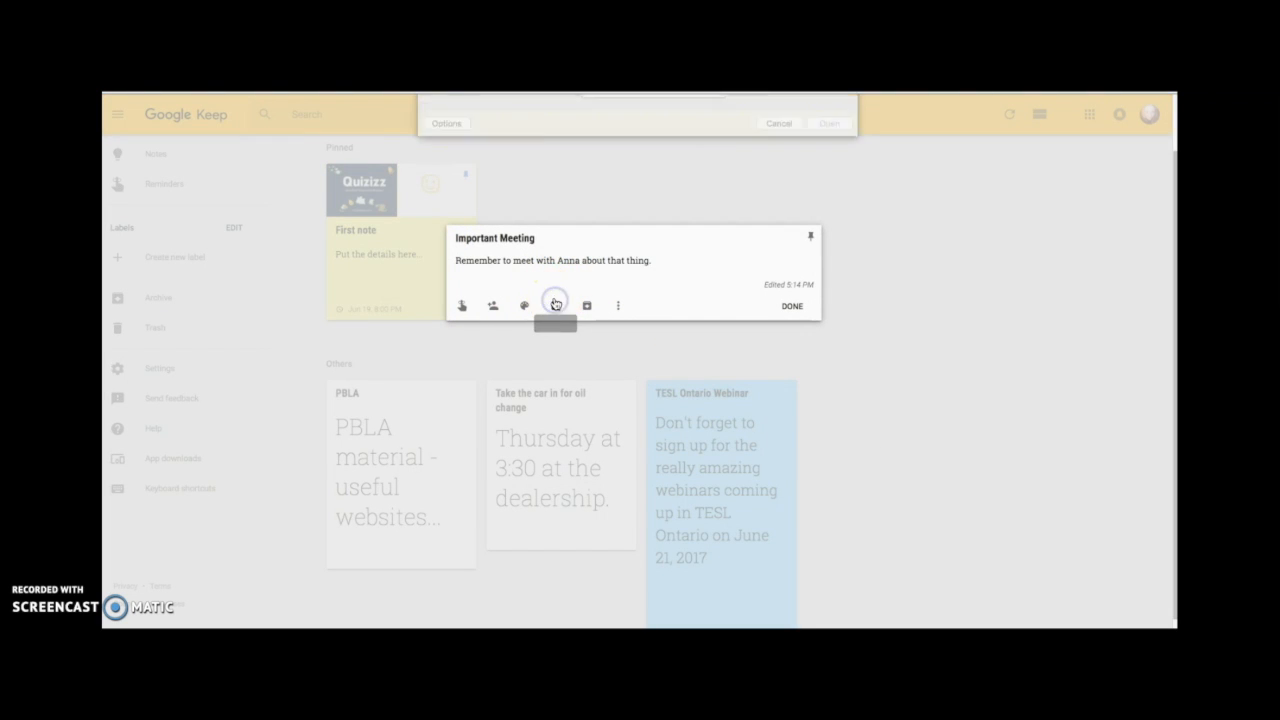
{"action": "left_click", "coordinate": [785, 318]}
{"action": "mouse_move", "coordinate": [535, 301]}
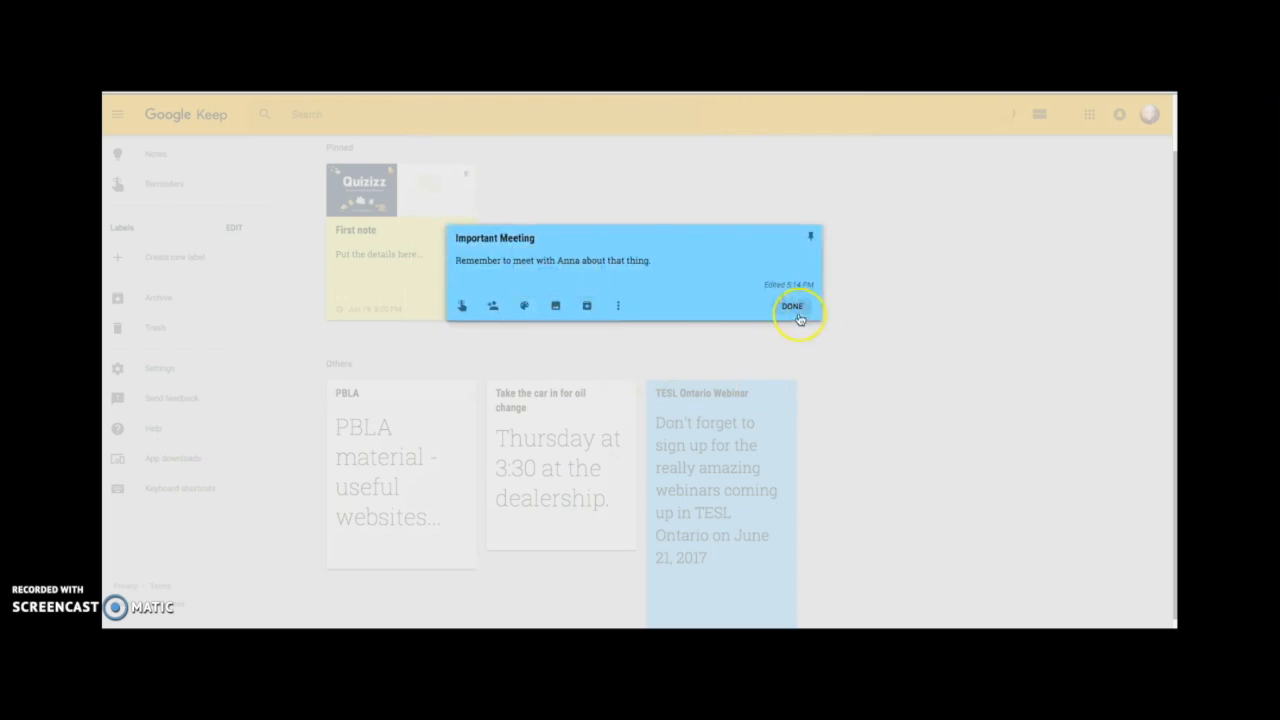
{"action": "left_click", "coordinate": [795, 306]}
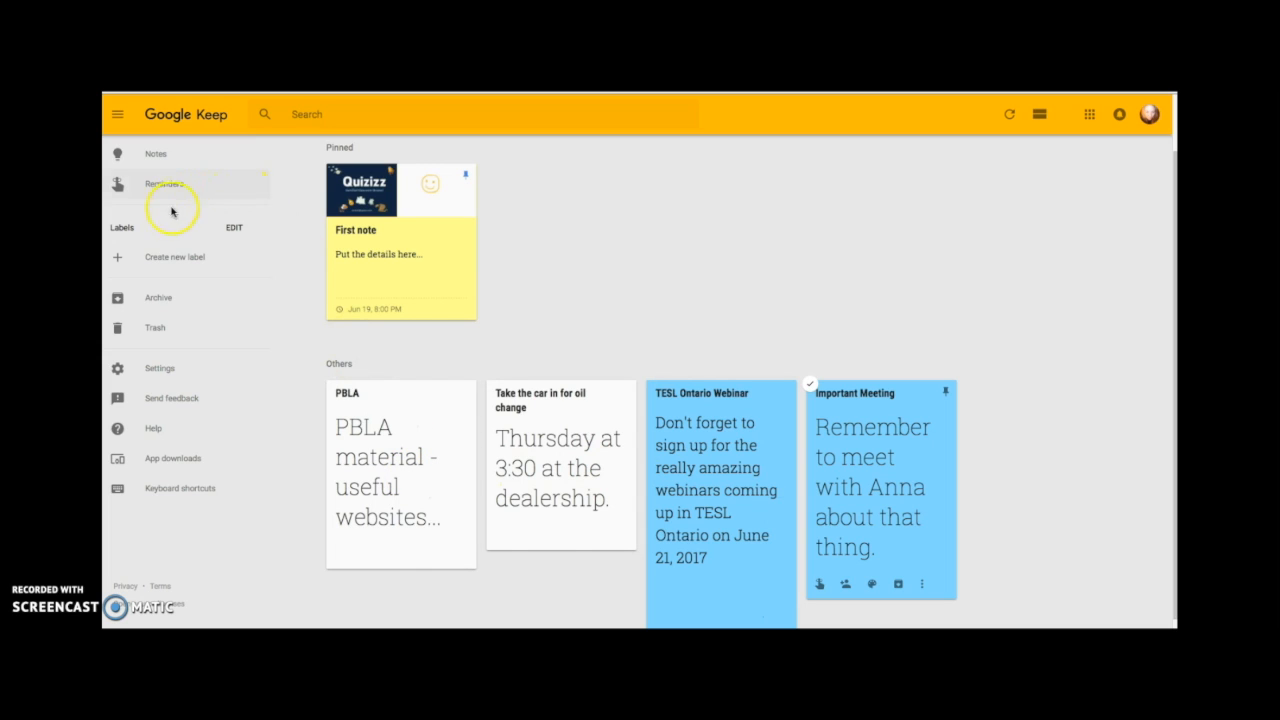
Add the labels 'Webinars', 'Personal' and 'PBLA' from the sidebar.
{"action": "left_click", "coordinate": [162, 260]}
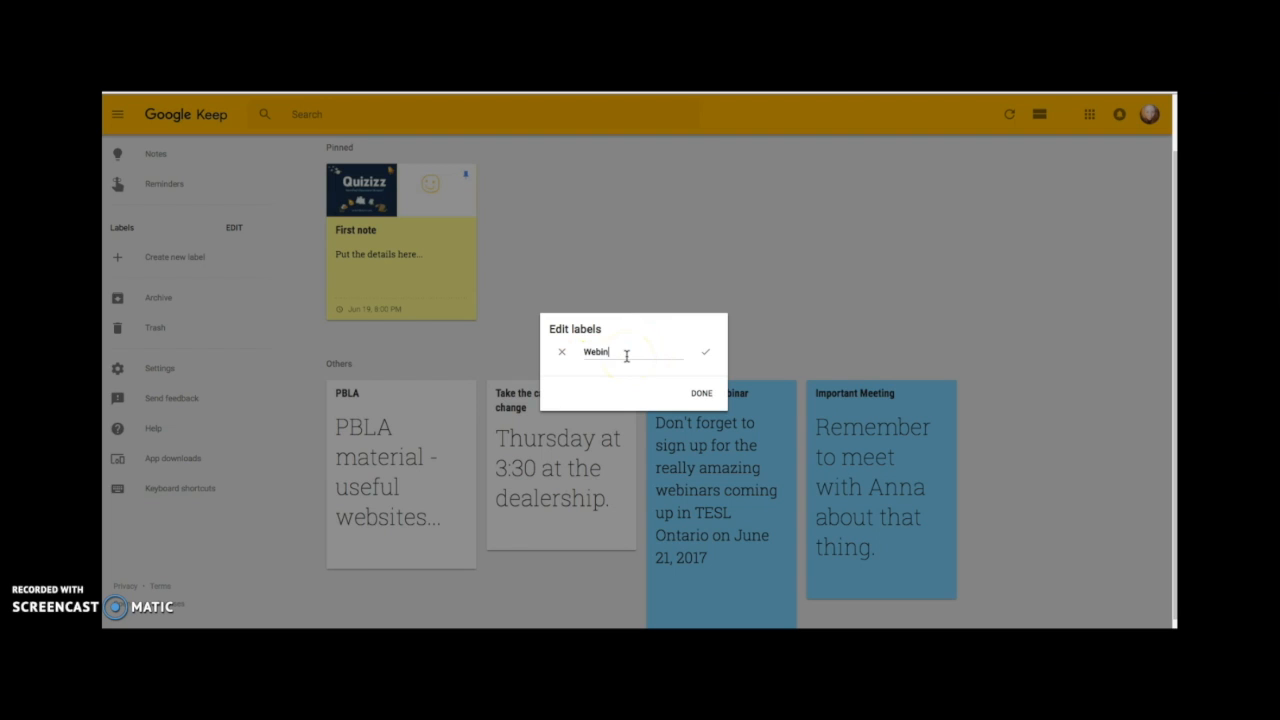
{"action": "left_click", "coordinate": [701, 392]}
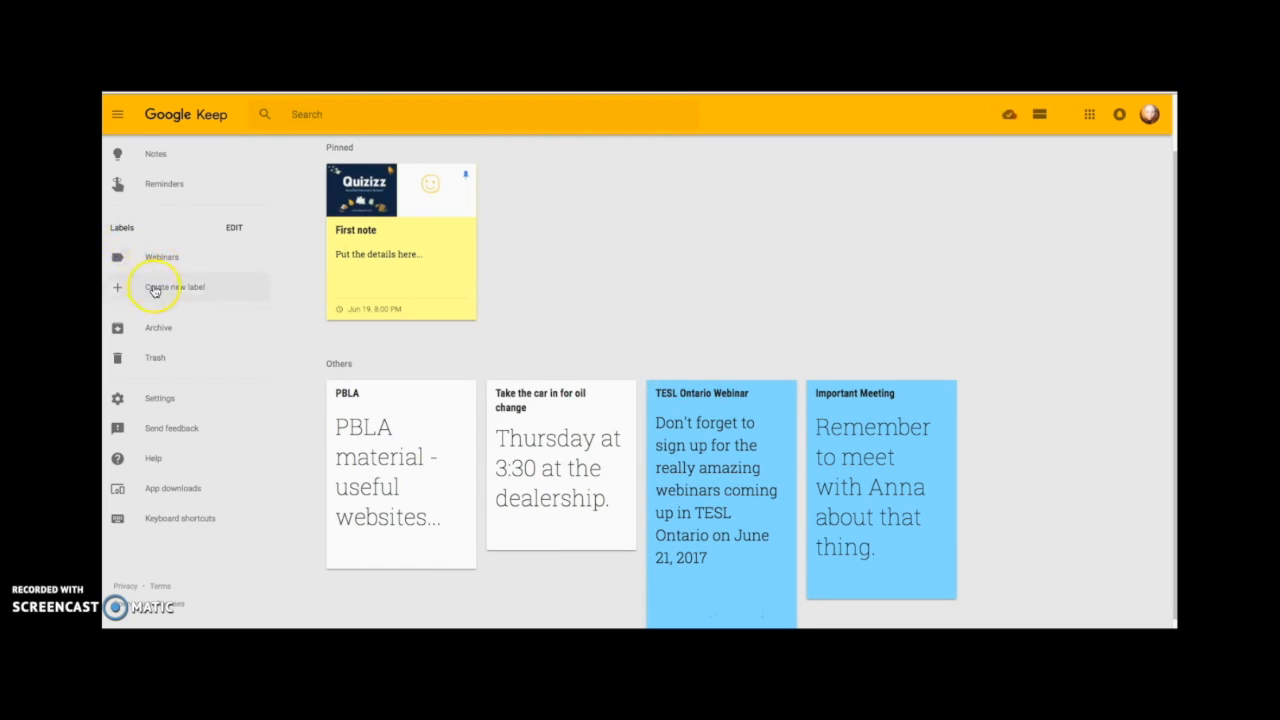
{"action": "left_click", "coordinate": [153, 289]}
{"action": "type", "text": "P"}
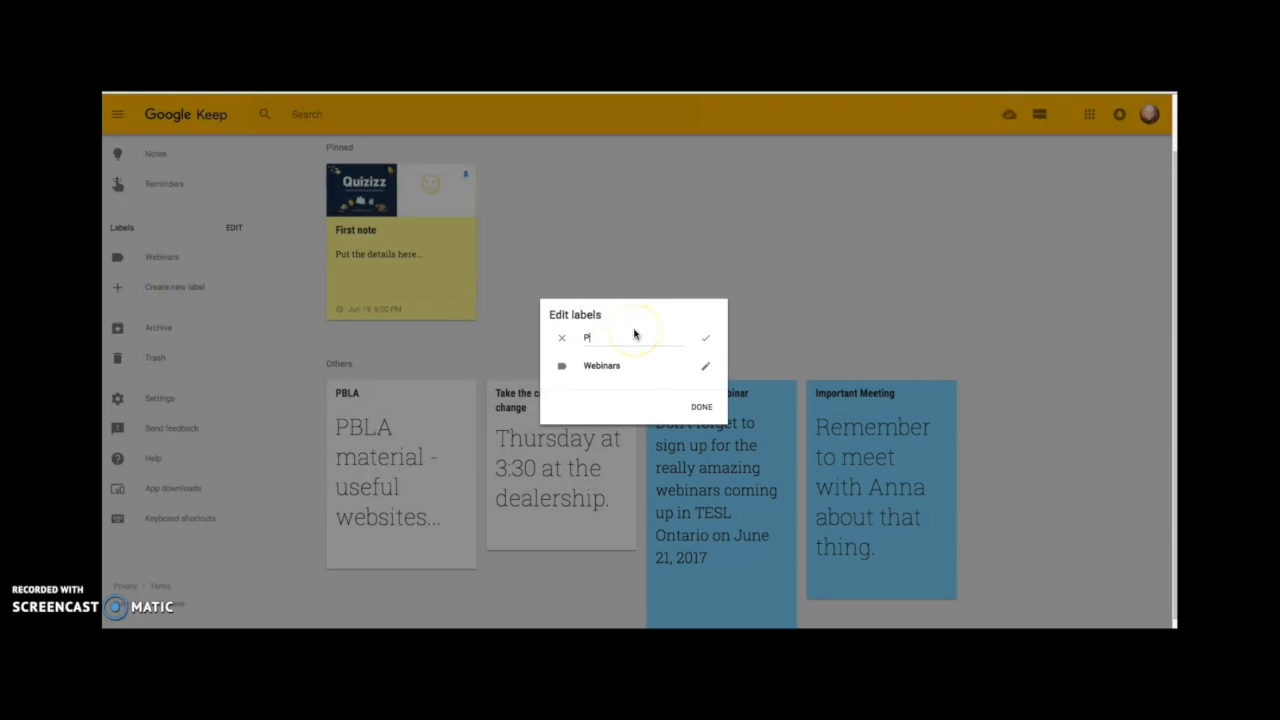
{"action": "left_click", "coordinate": [701, 406]}
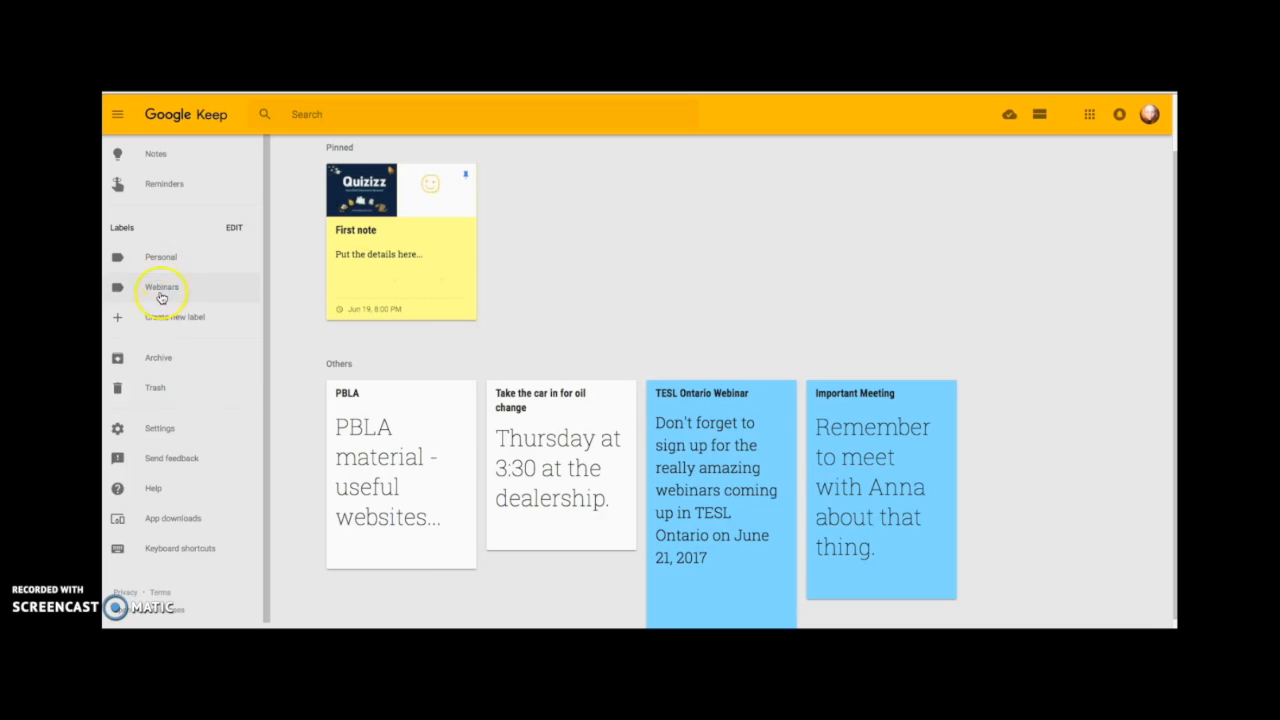
{"action": "left_click", "coordinate": [157, 316]}
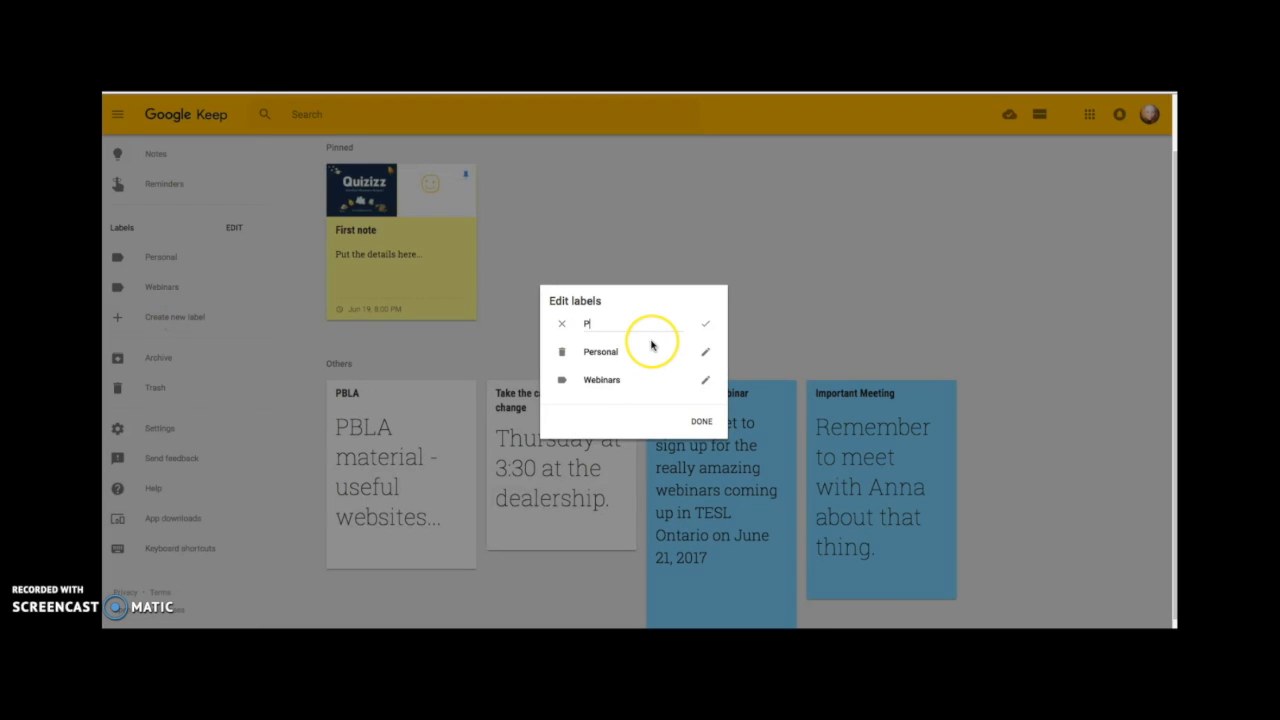
{"action": "left_click", "coordinate": [701, 421]}
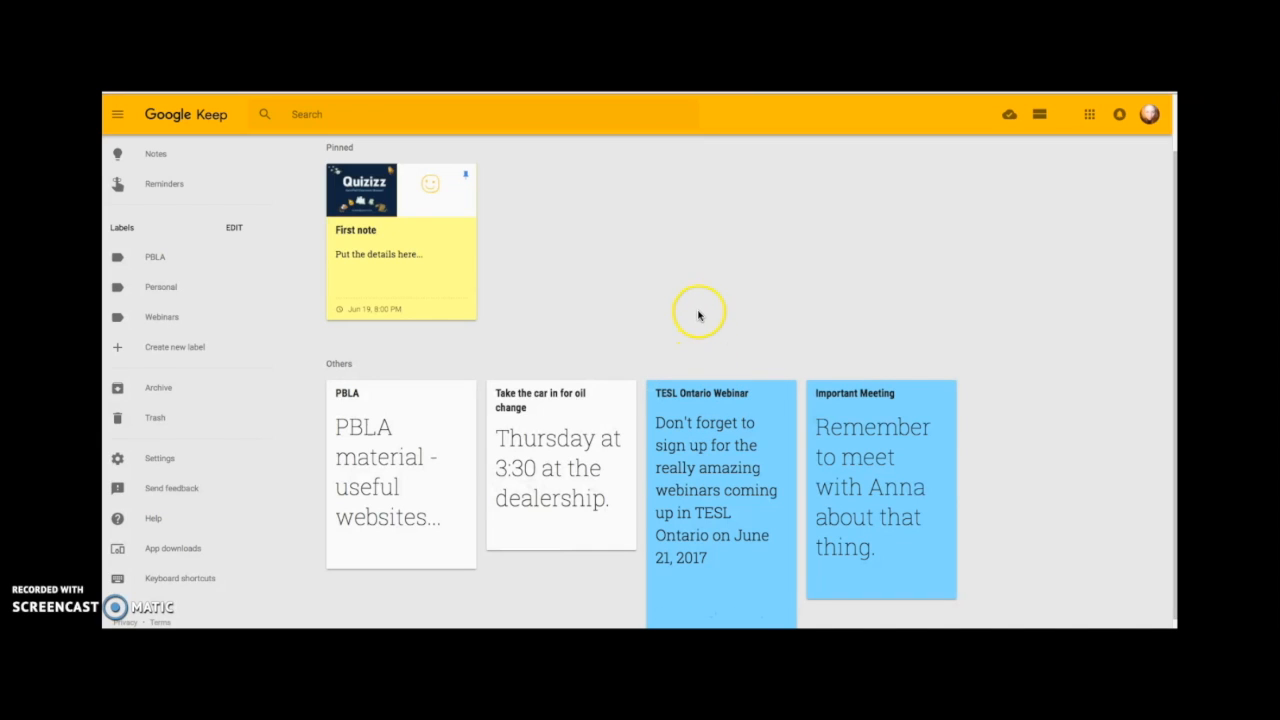
Add the PBLA label to the 'PBLA material - useful websites' note and close it.
{"action": "left_click", "coordinate": [429, 434]}
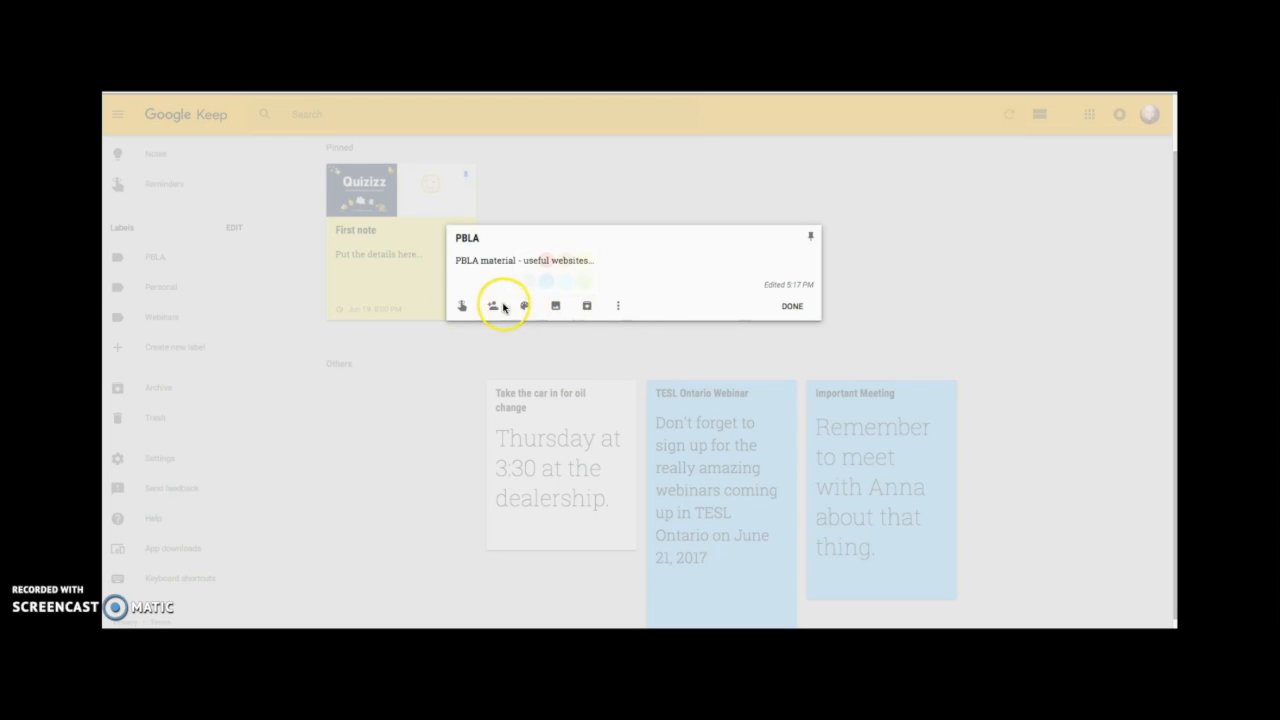
{"action": "left_click", "coordinate": [619, 306]}
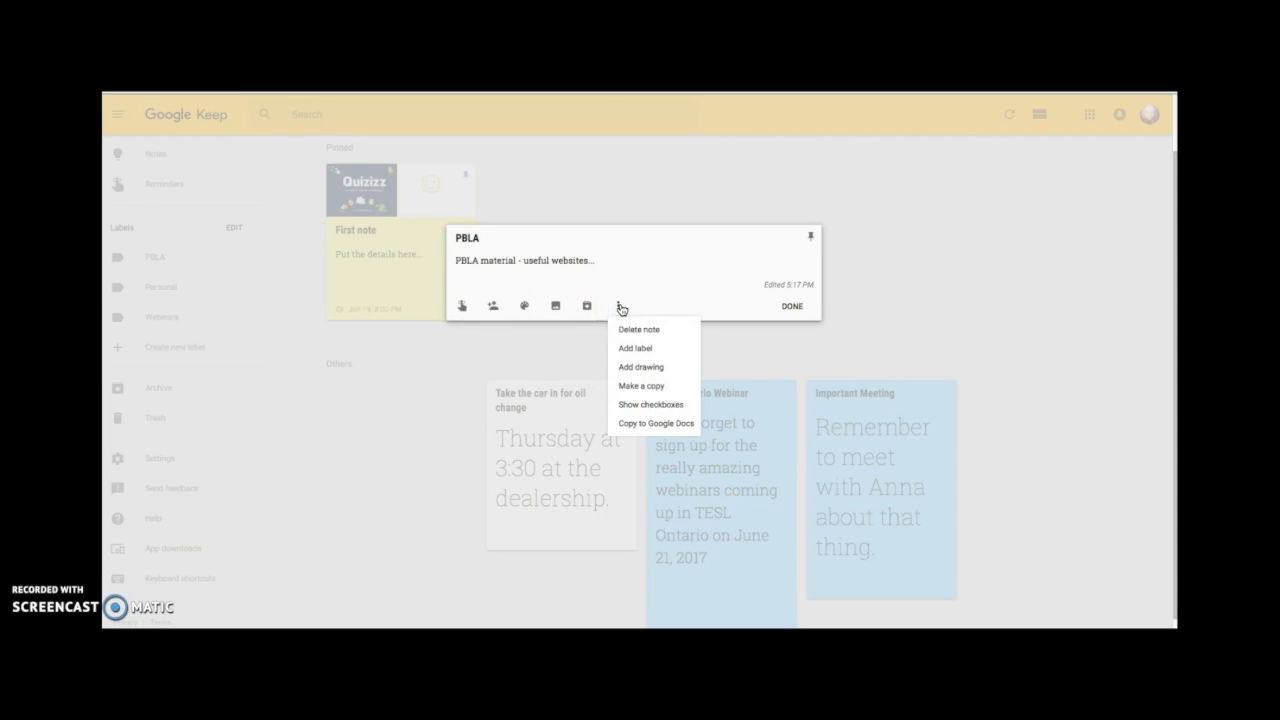
{"action": "left_click", "coordinate": [642, 352]}
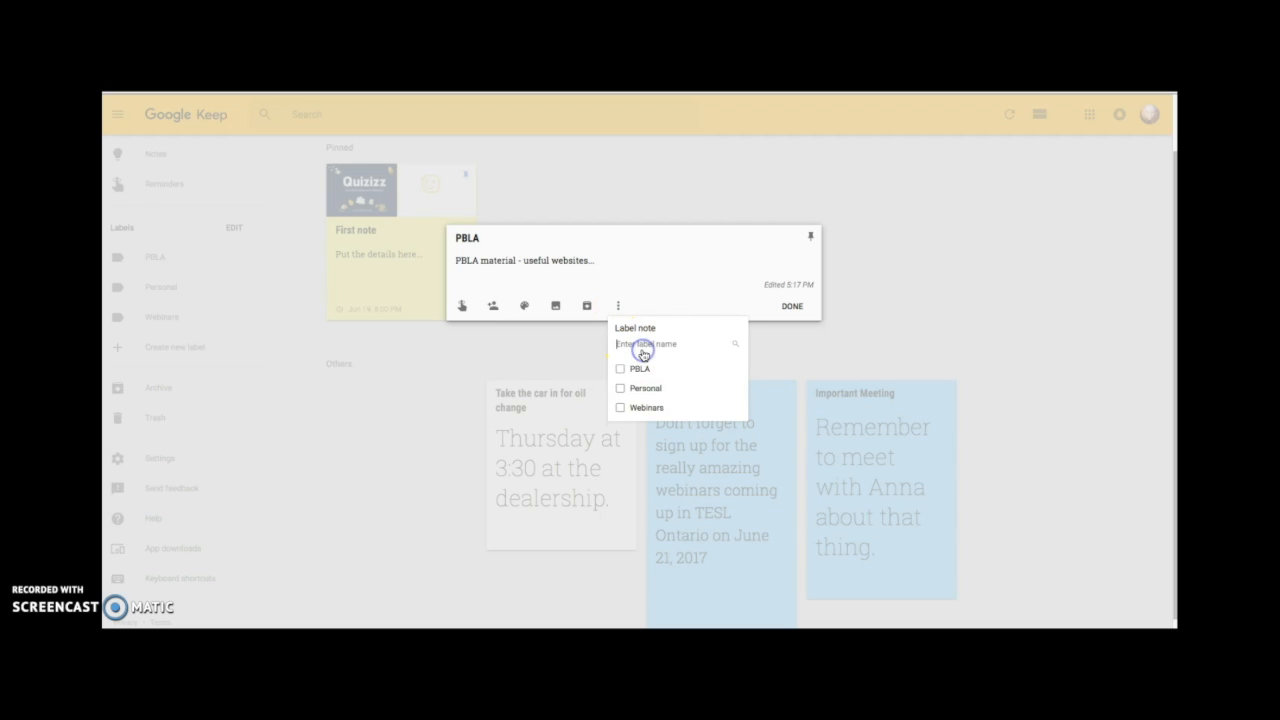
{"action": "left_click", "coordinate": [621, 369]}
{"action": "left_click", "coordinate": [788, 323]}
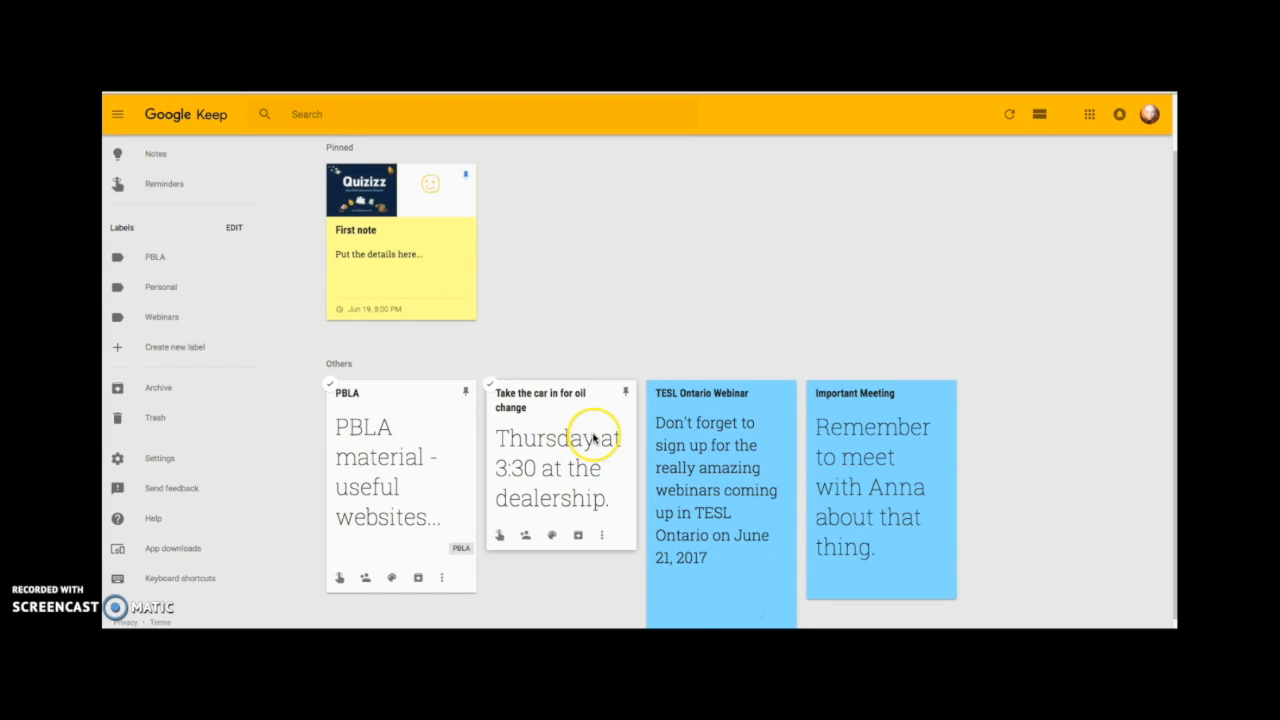
Label the car note Personal.
{"action": "left_click", "coordinate": [603, 536]}
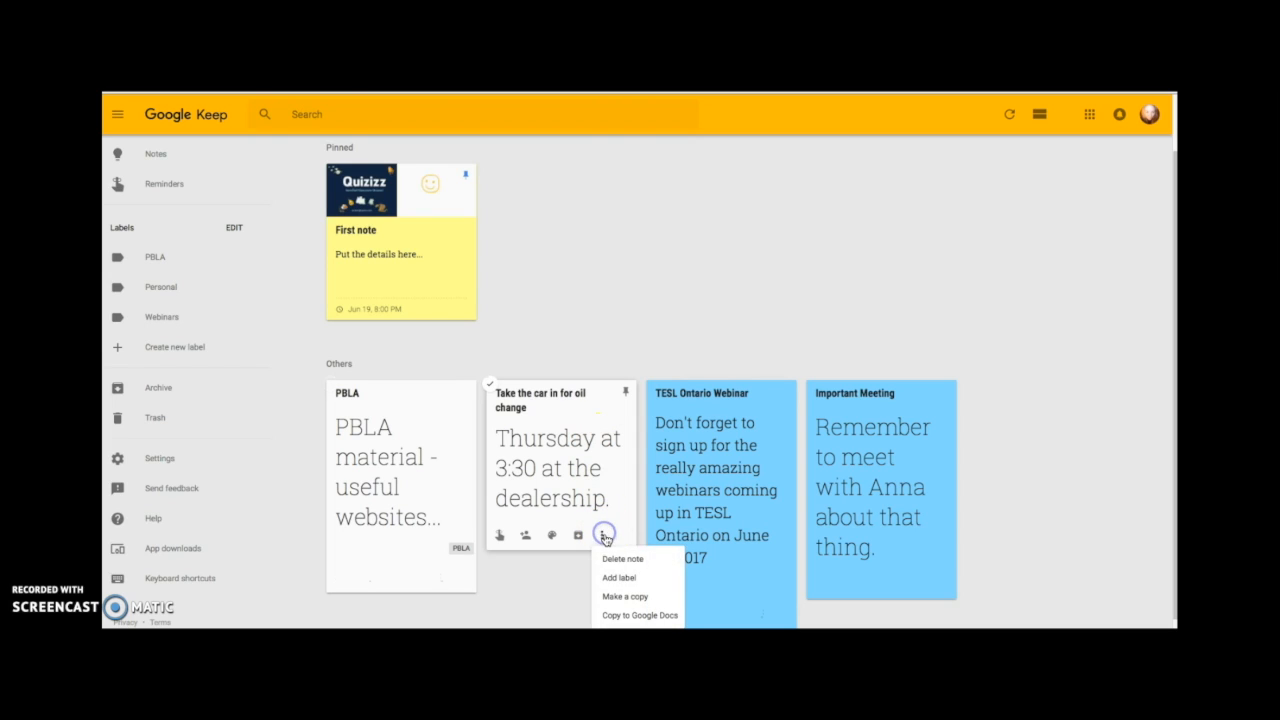
{"action": "left_click", "coordinate": [618, 577]}
{"action": "left_click", "coordinate": [605, 508]}
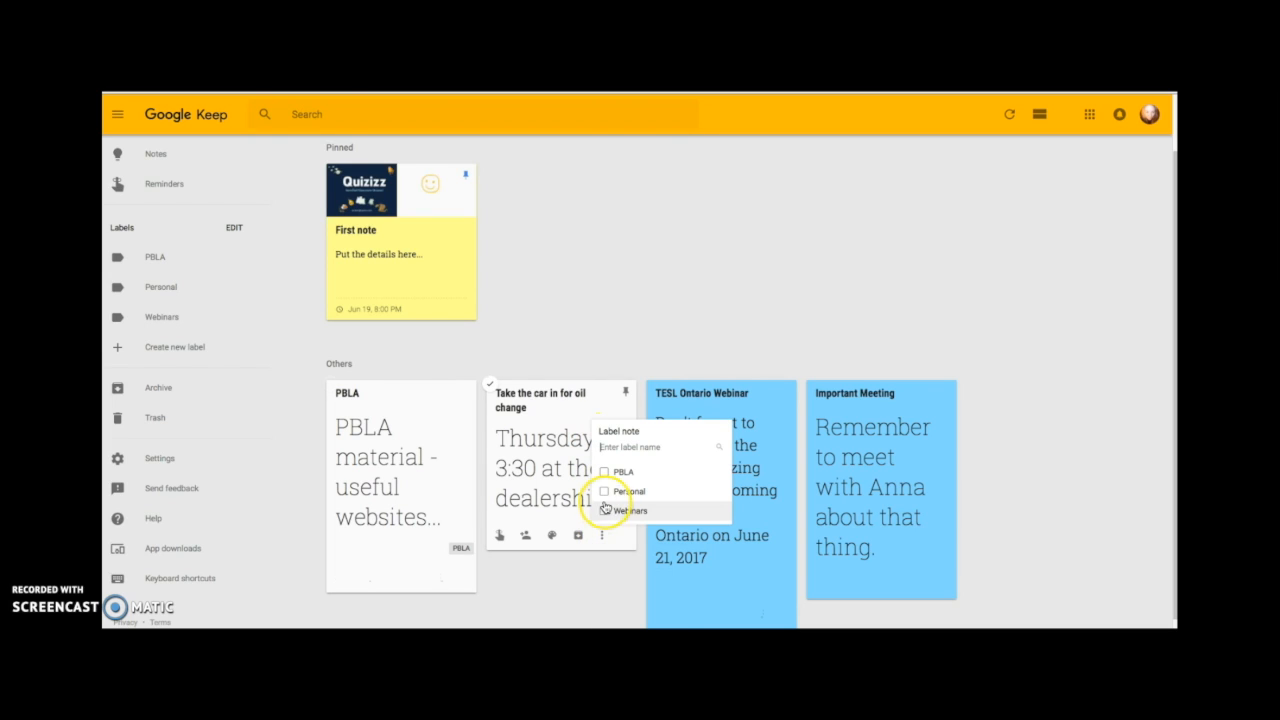
{"action": "left_click", "coordinate": [604, 491]}
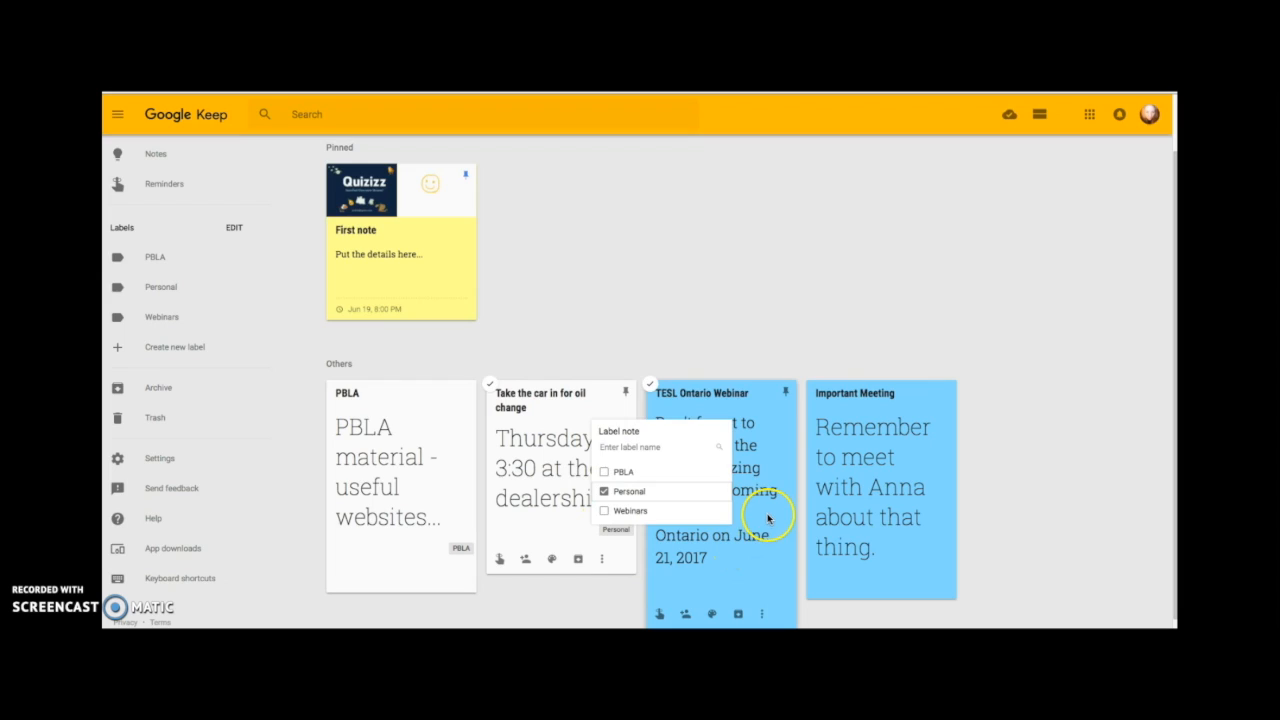
Label the TESL Ontario Webinar note Webinars and pin it.
{"action": "left_click", "coordinate": [768, 518]}
{"action": "left_click", "coordinate": [617, 320]}
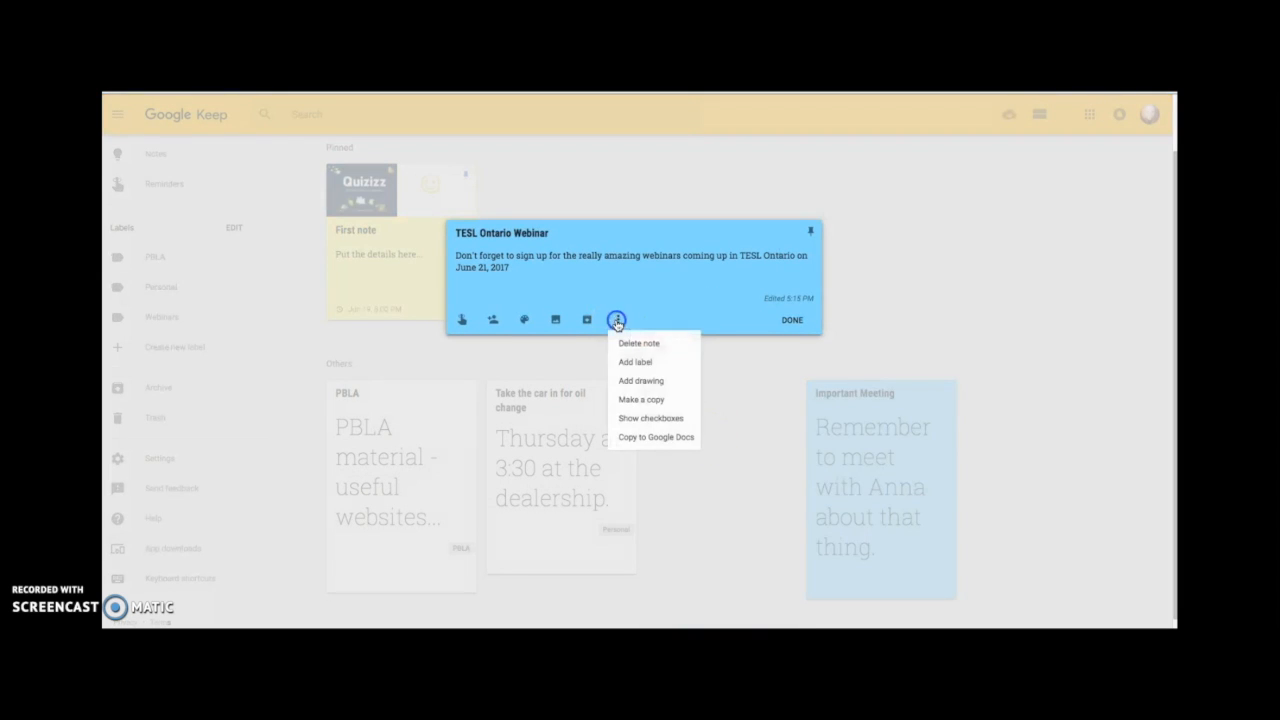
{"action": "left_click", "coordinate": [632, 363]}
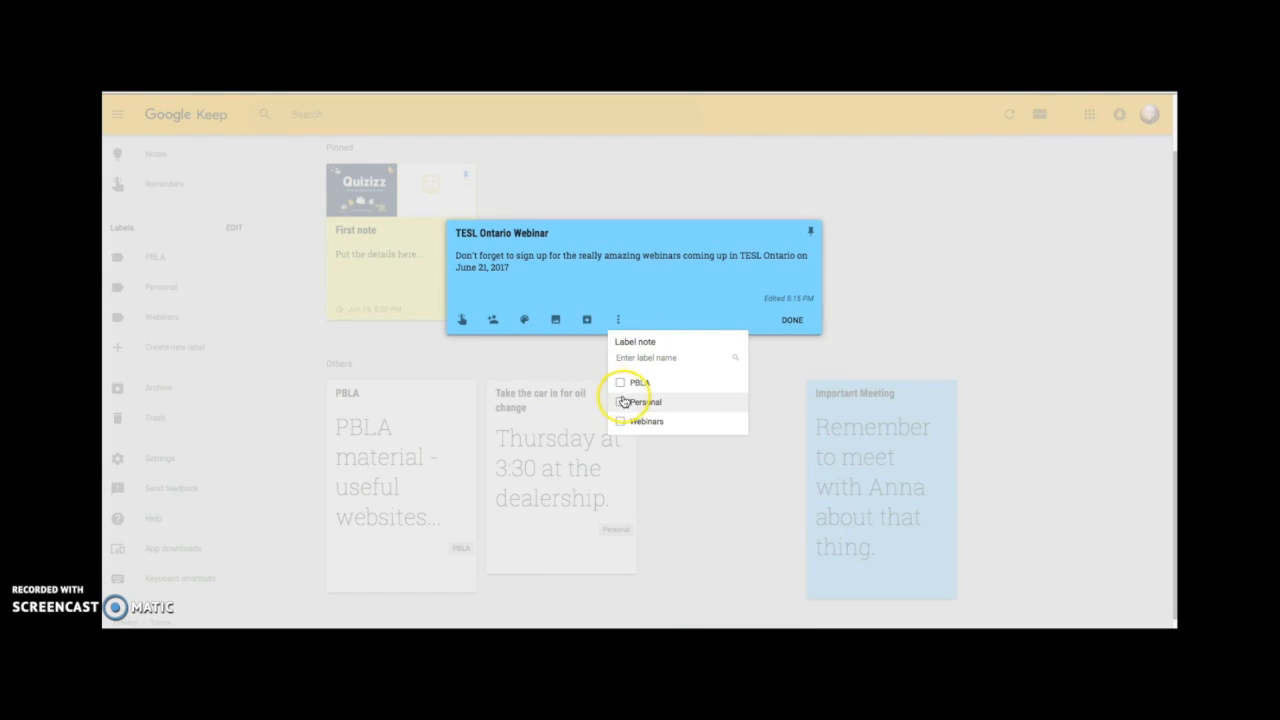
{"action": "left_click", "coordinate": [620, 421]}
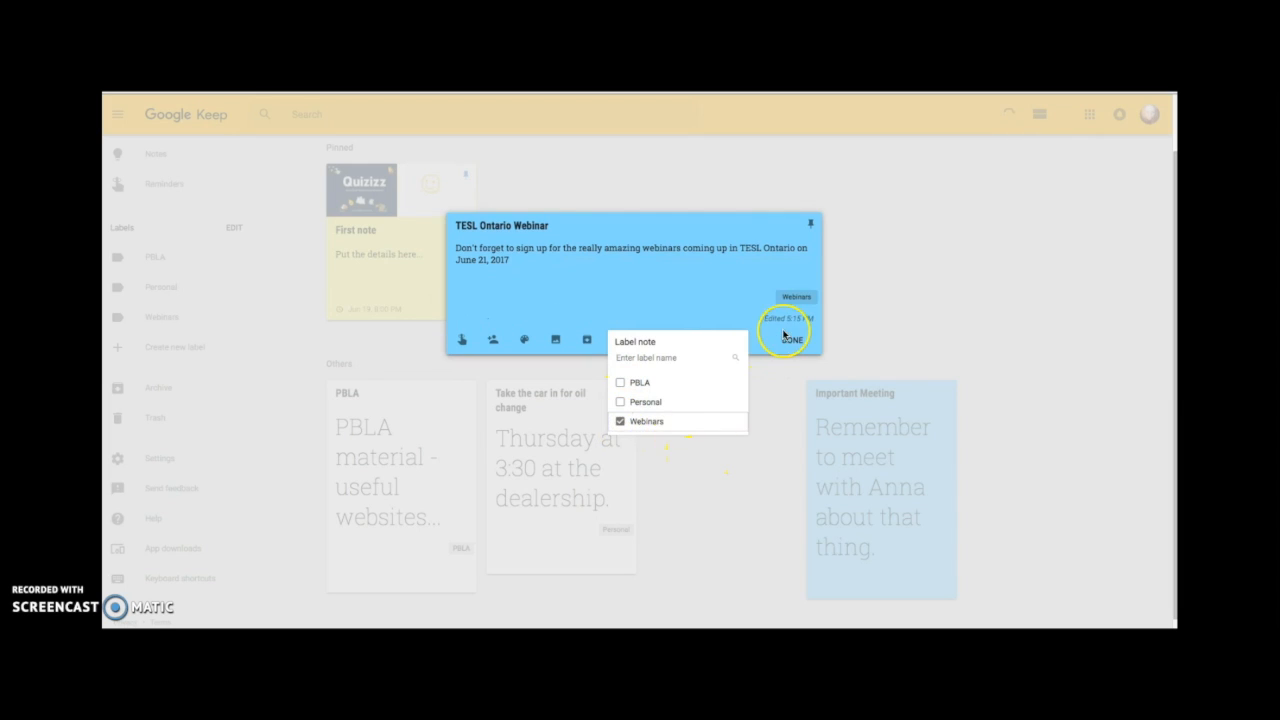
{"action": "left_click", "coordinate": [786, 338]}
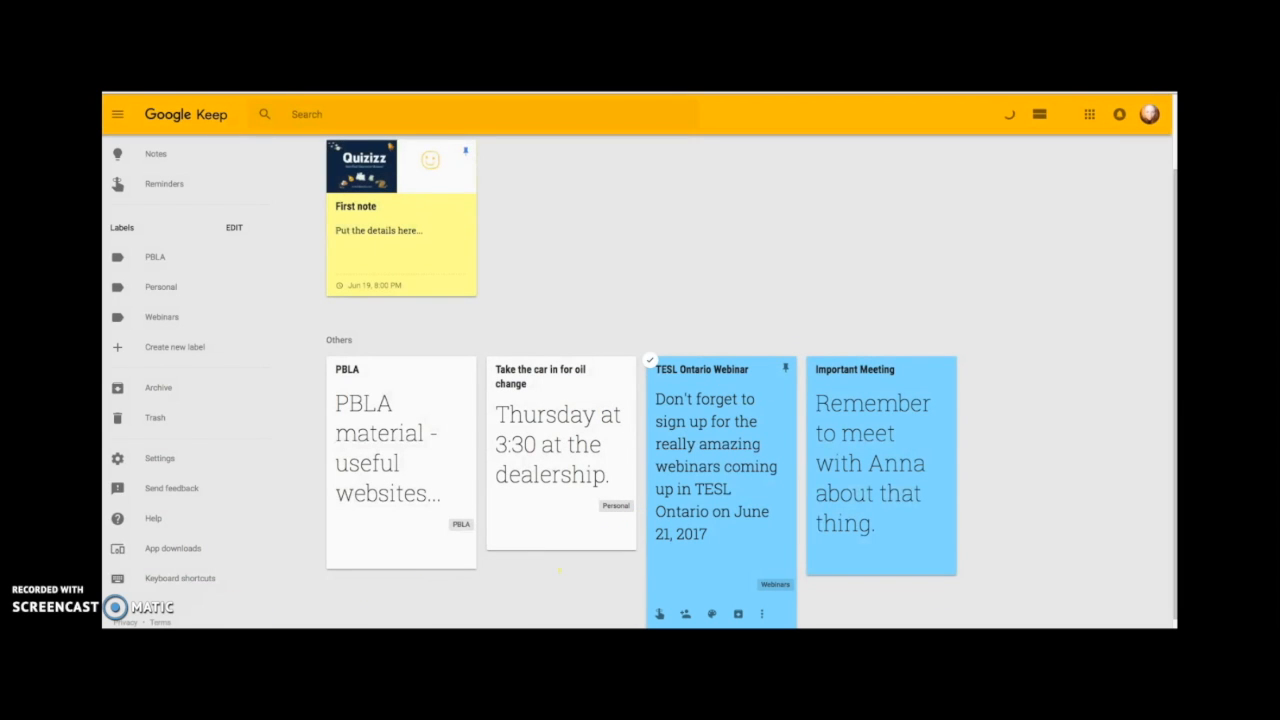
{"action": "left_click", "coordinate": [704, 372]}
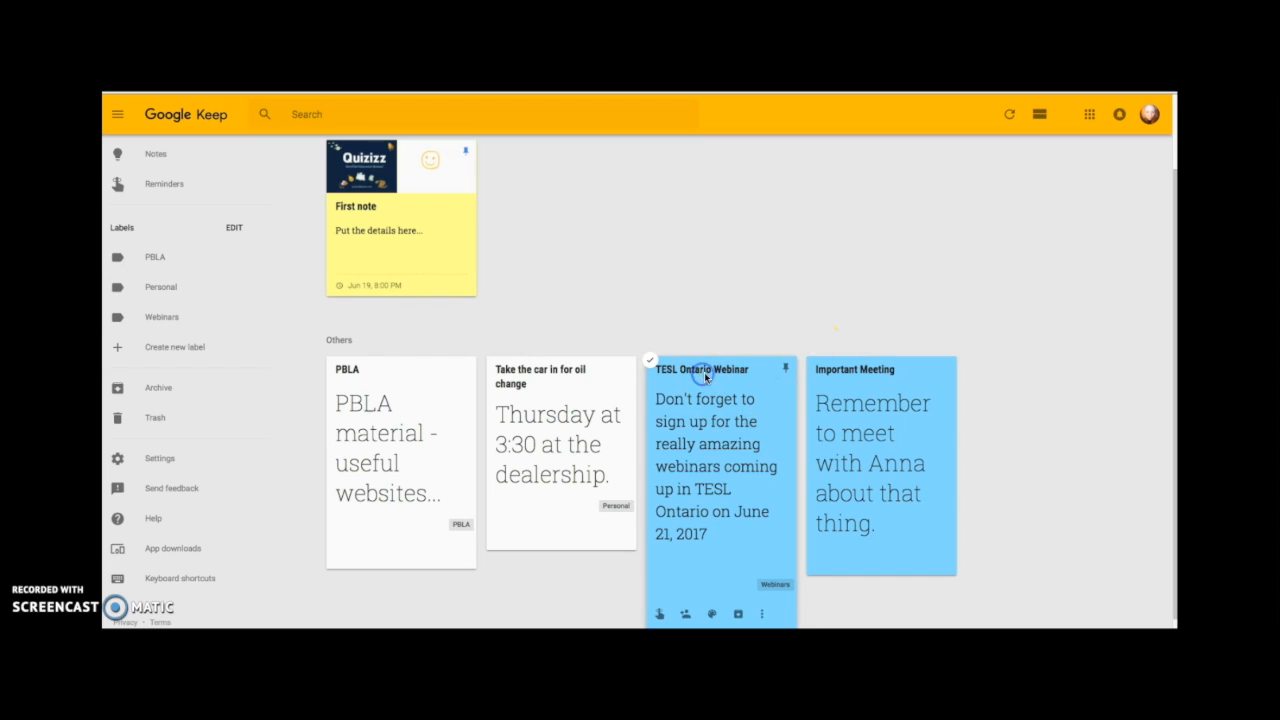
{"action": "left_click", "coordinate": [786, 372]}
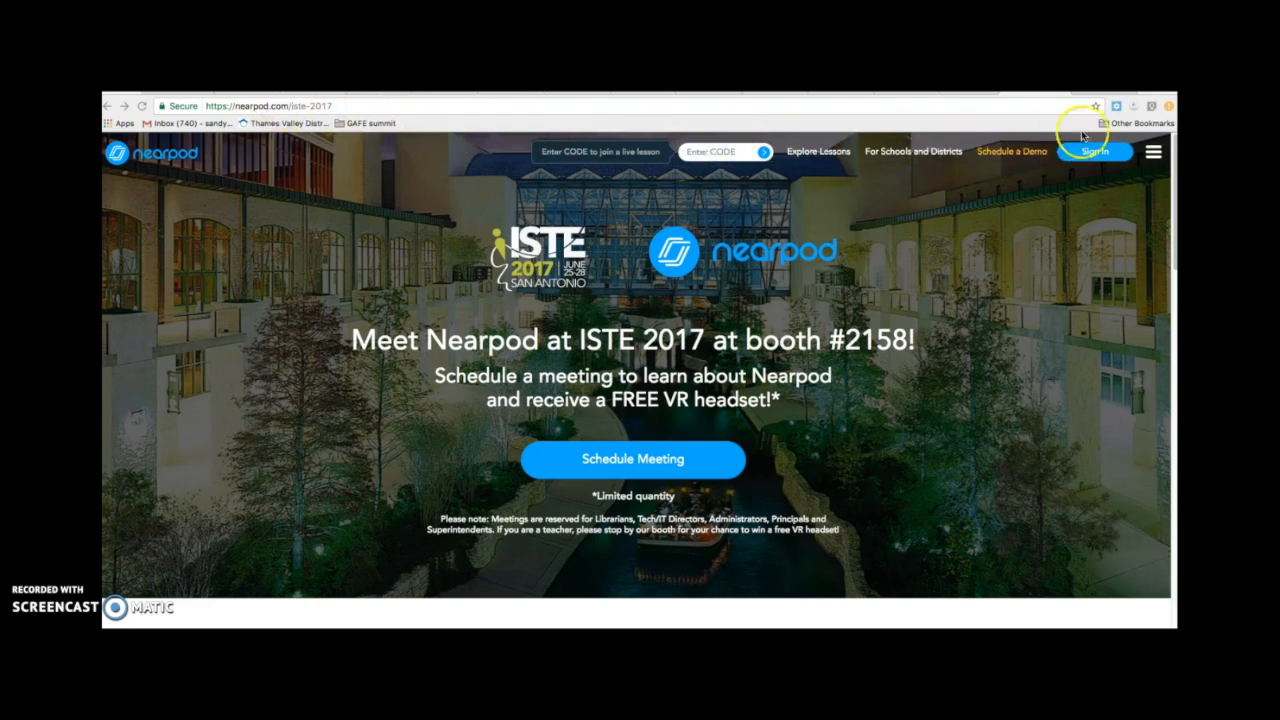
Clip the Nearpod ISTE 2017 page to a 'Conference' note reading 'Schedule a meeting for ISTE2017'.
{"action": "left_click", "coordinate": [1151, 107]}
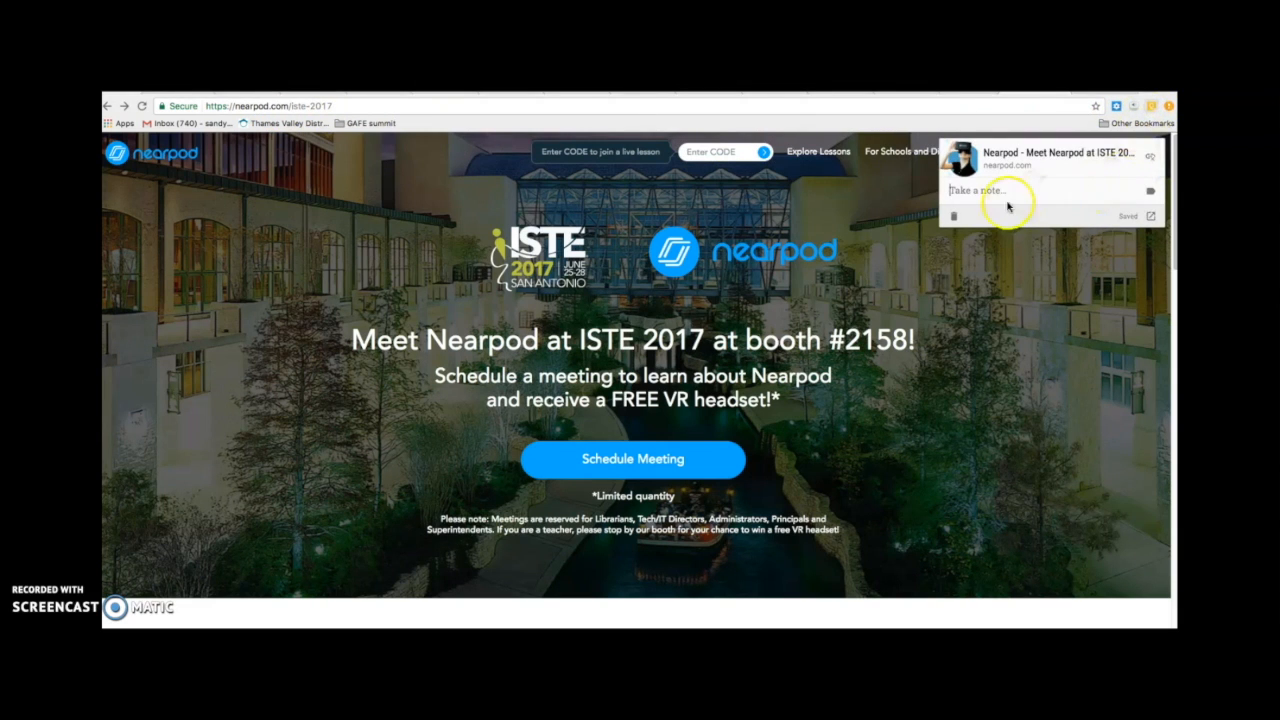
{"action": "type", "text": "Schedule a meeting for ISTE2017"}
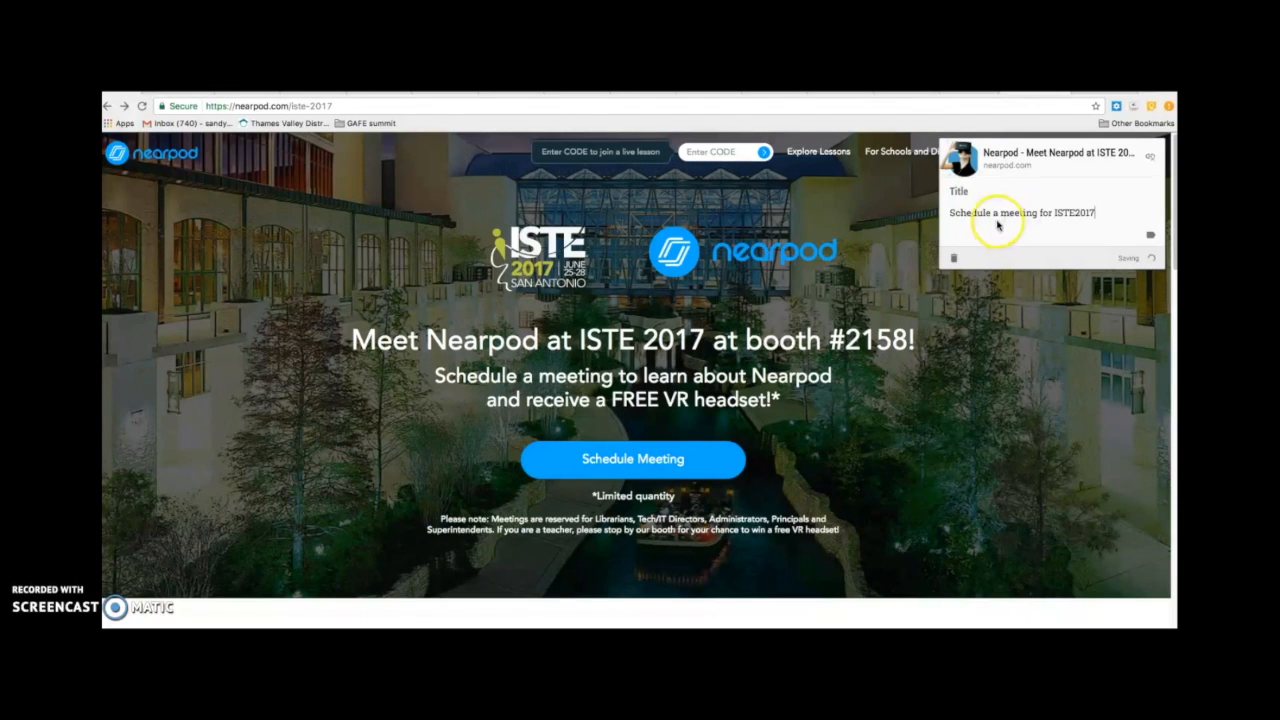
{"action": "left_click", "coordinate": [968, 190]}
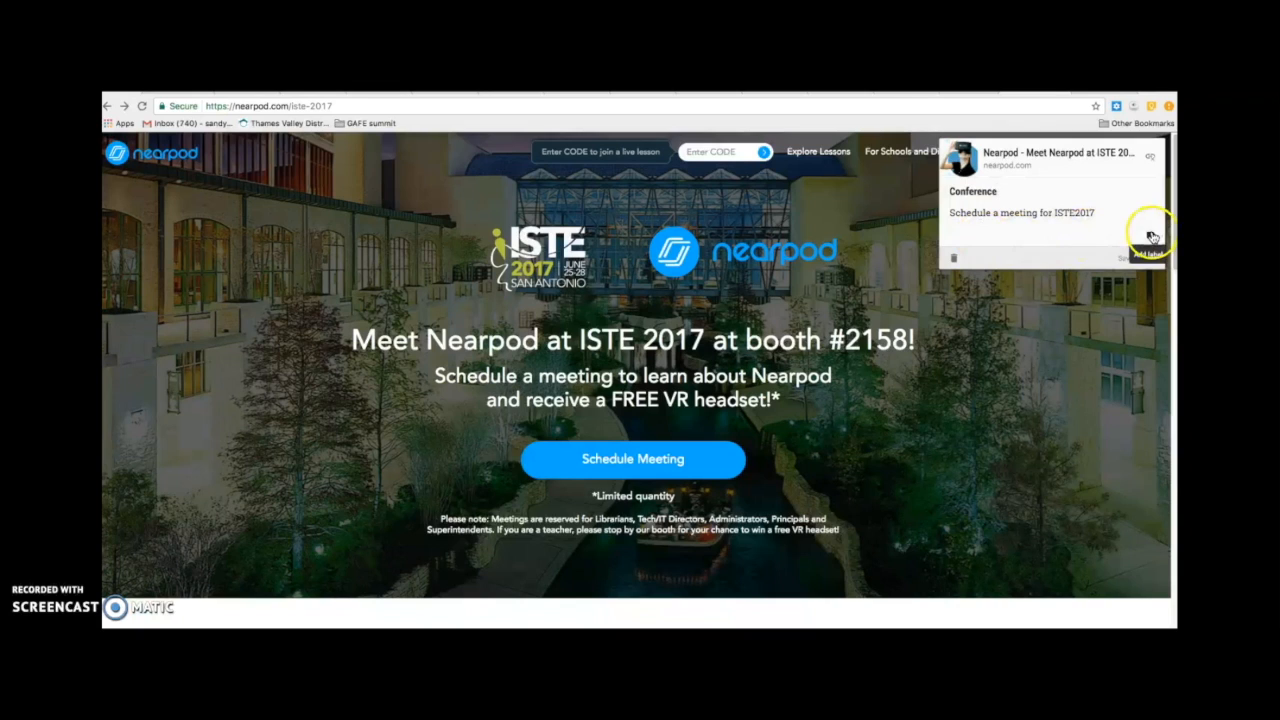
{"action": "left_click", "coordinate": [1112, 210]}
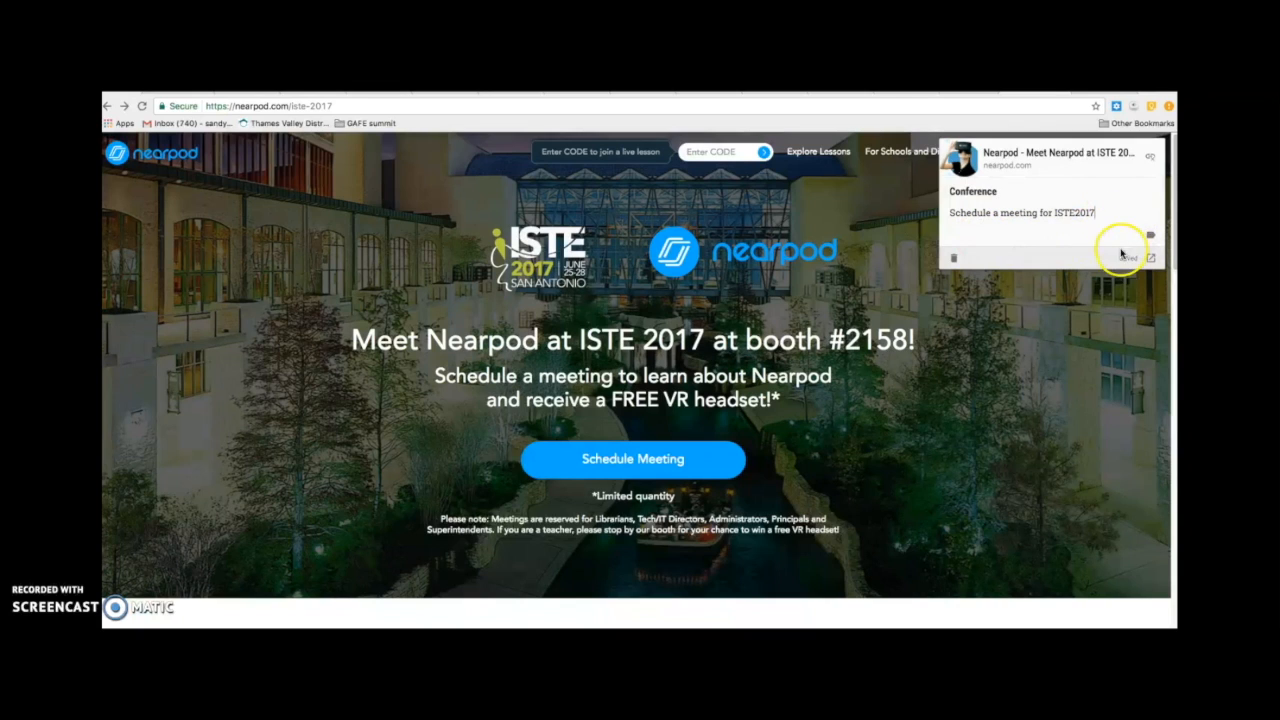
{"action": "key", "text": "Return"}
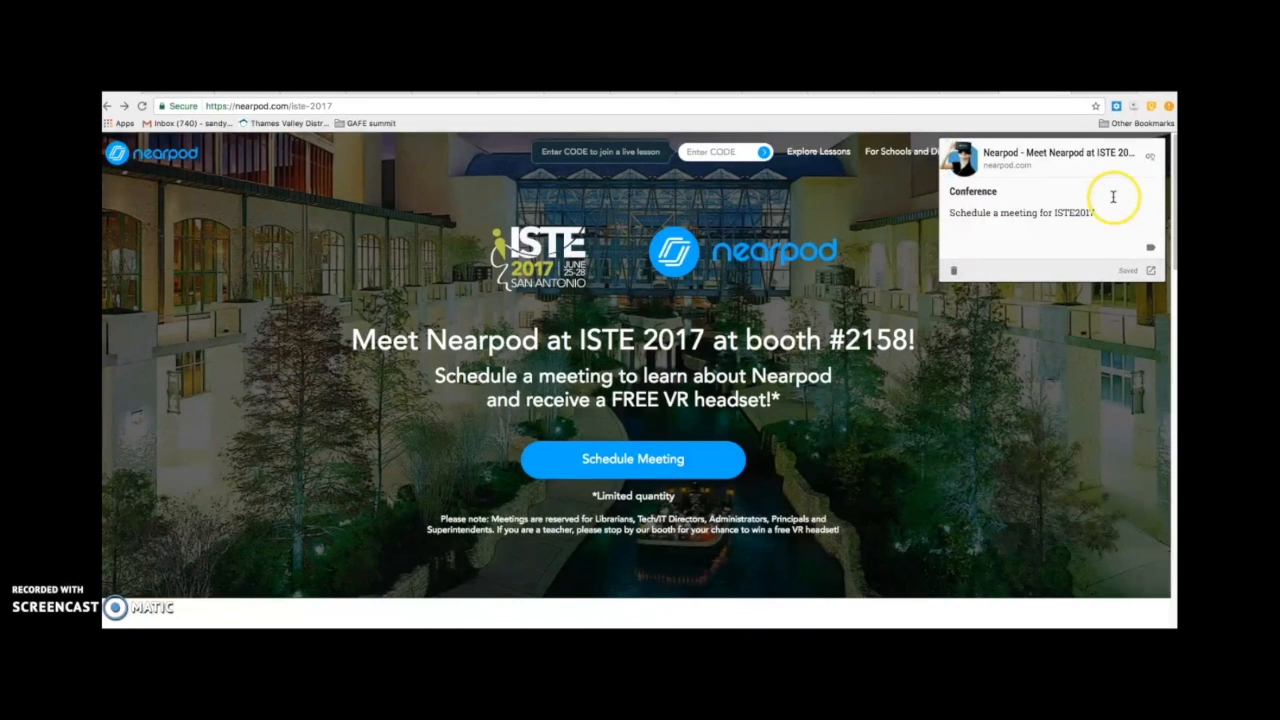
{"action": "left_click", "coordinate": [1063, 334]}
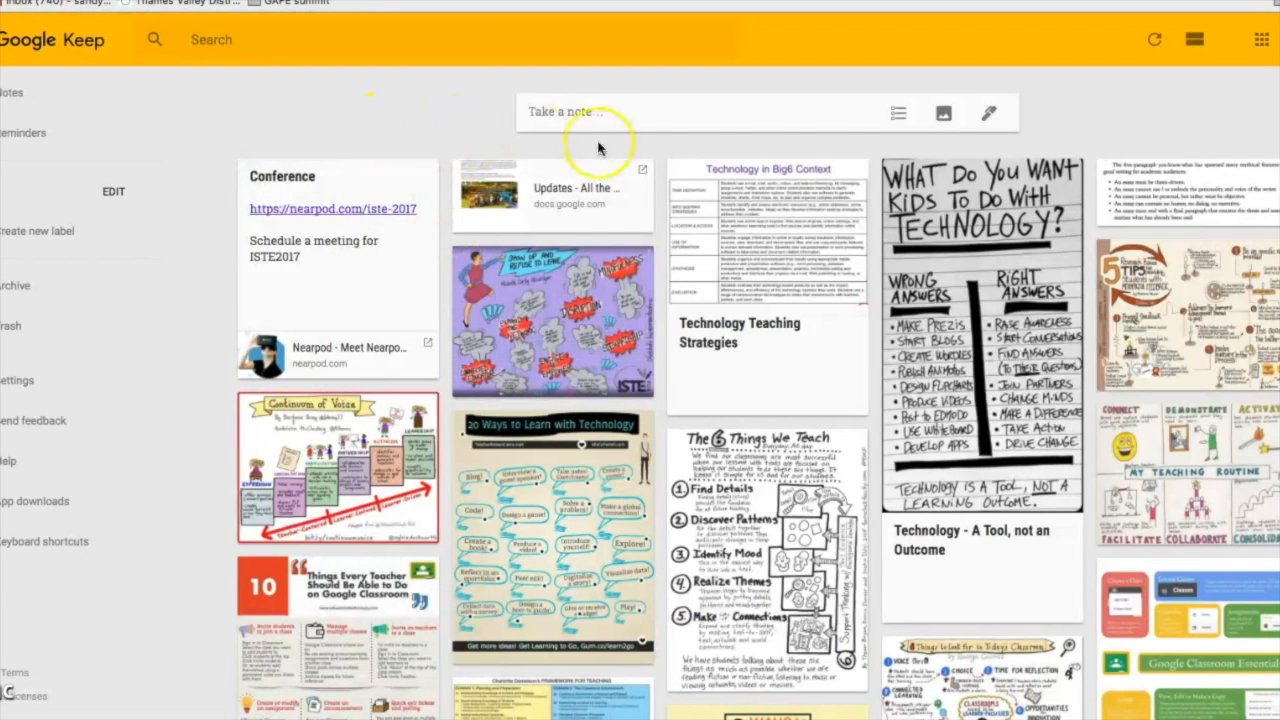
Switch the Keep board to single-column list view and scroll down through the notes.
{"action": "left_click", "coordinate": [1195, 40]}
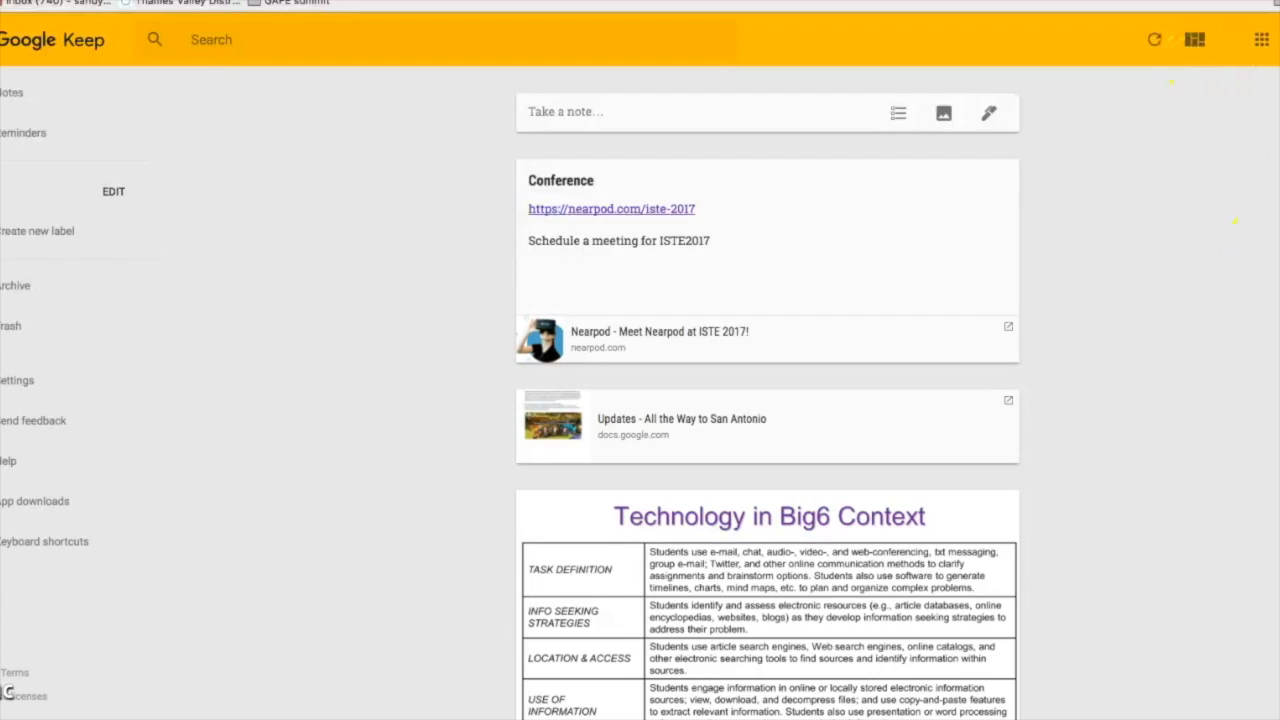
{"action": "scroll", "coordinate": [768, 400], "scroll_direction": "down", "scroll_amount": 5}
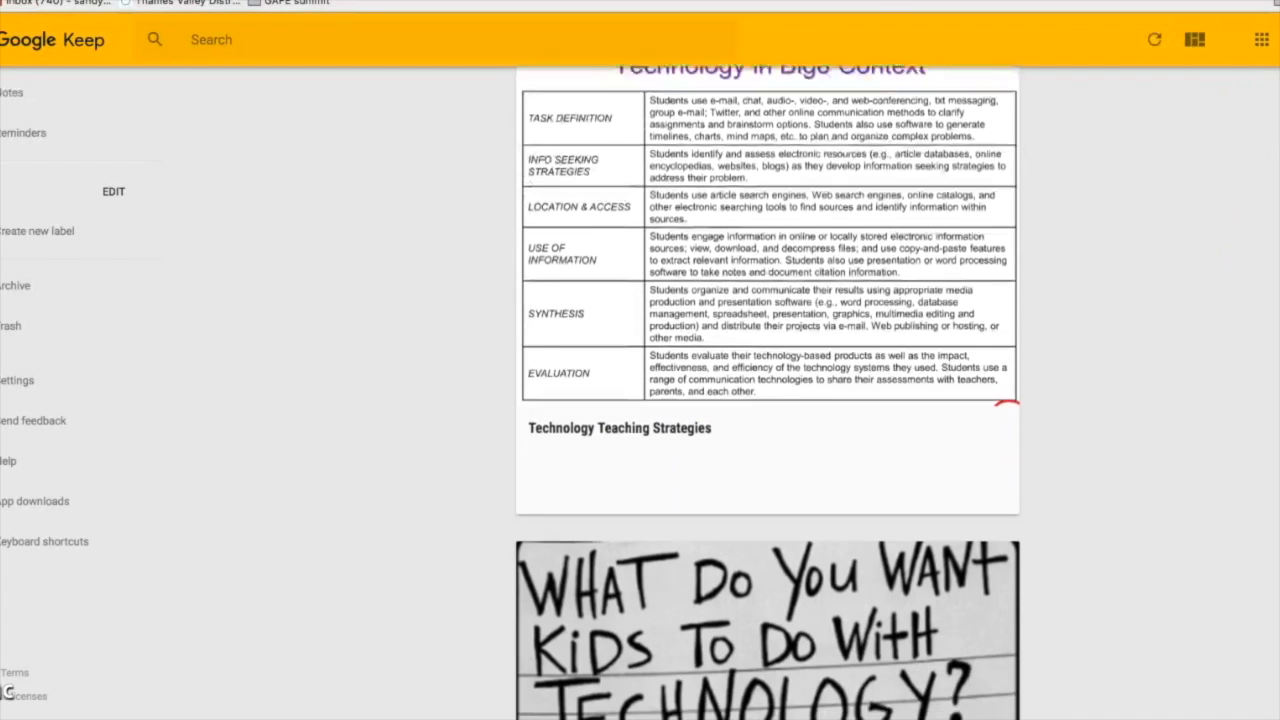
{"action": "scroll", "coordinate": [768, 392], "scroll_direction": "down", "scroll_amount": 5}
{"action": "scroll", "coordinate": [768, 392], "scroll_direction": "down", "scroll_amount": 5}
{"action": "scroll", "coordinate": [768, 392], "scroll_direction": "down", "scroll_amount": 5}
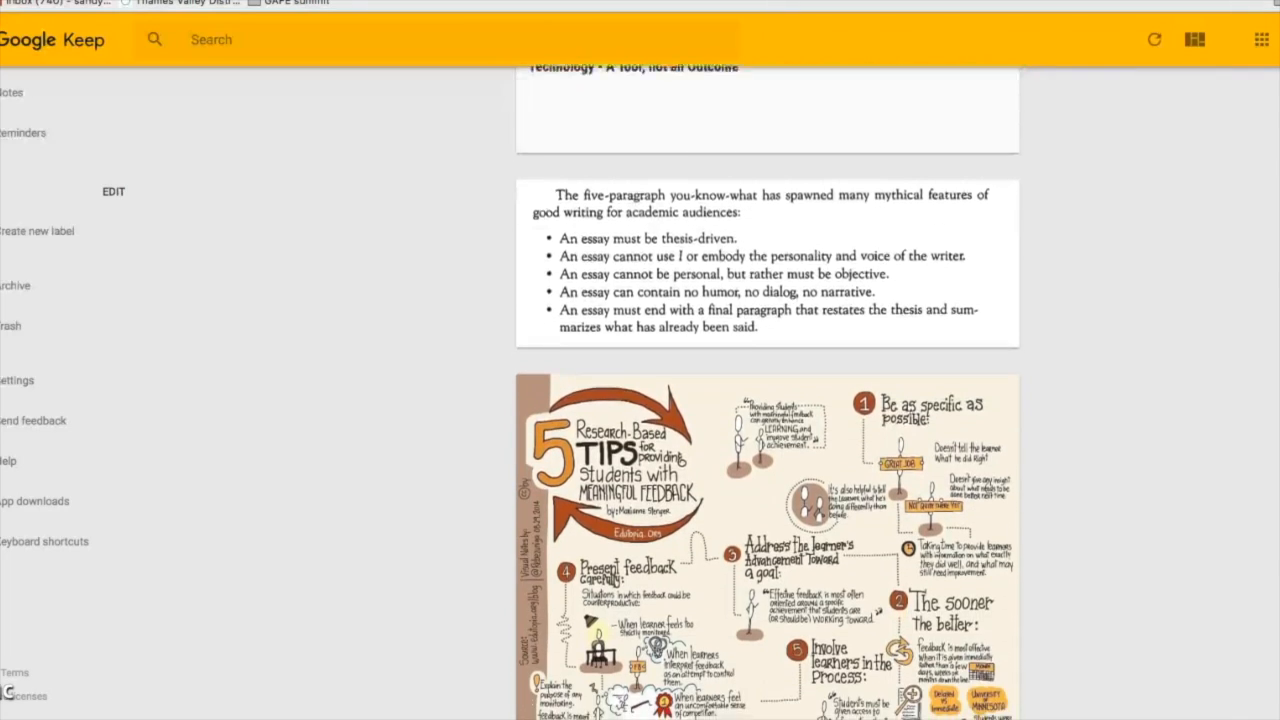
{"action": "scroll", "coordinate": [768, 392], "scroll_direction": "down", "scroll_amount": 4}
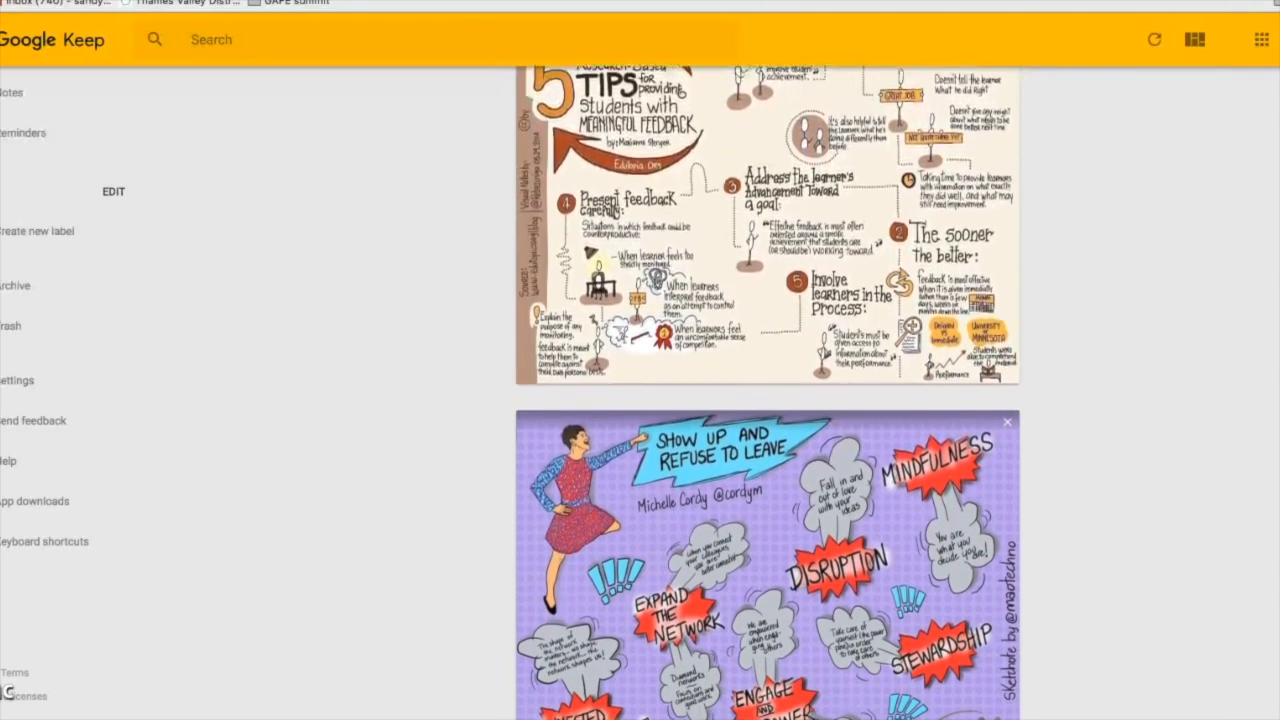
{"action": "scroll", "coordinate": [768, 392], "scroll_direction": "down", "scroll_amount": 3}
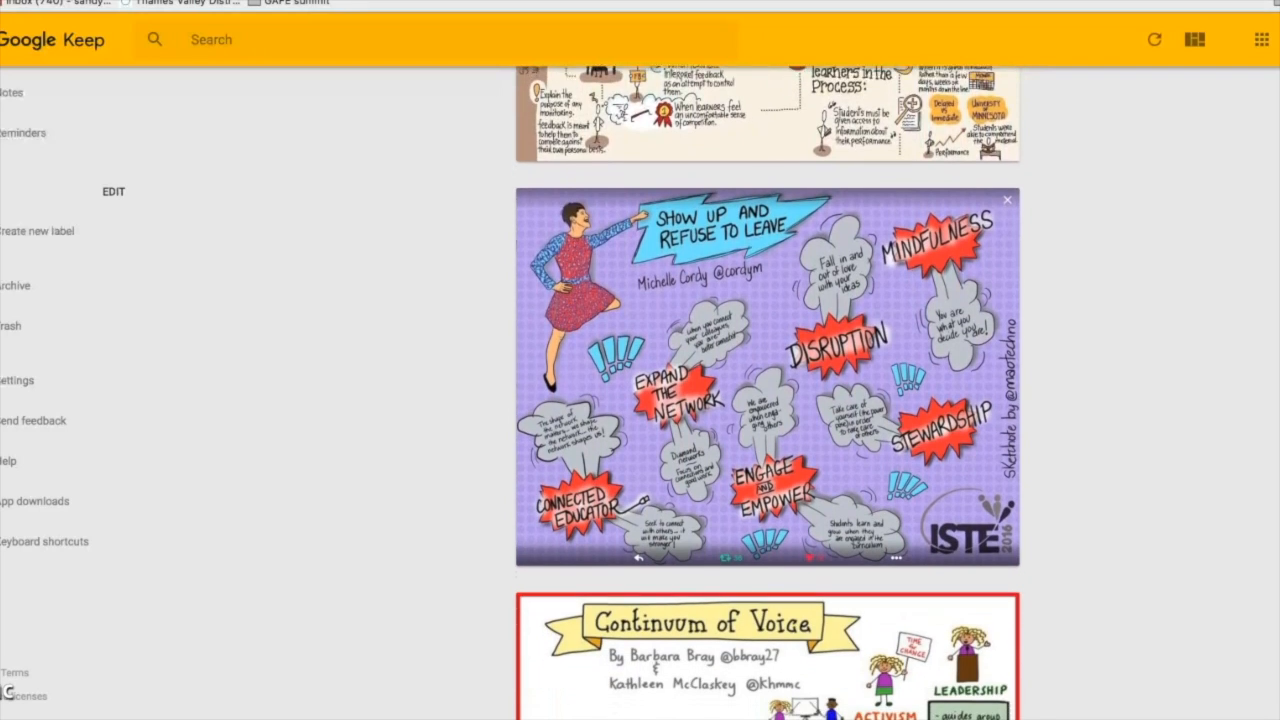
{"action": "scroll", "coordinate": [768, 392], "scroll_direction": "down", "scroll_amount": 1}
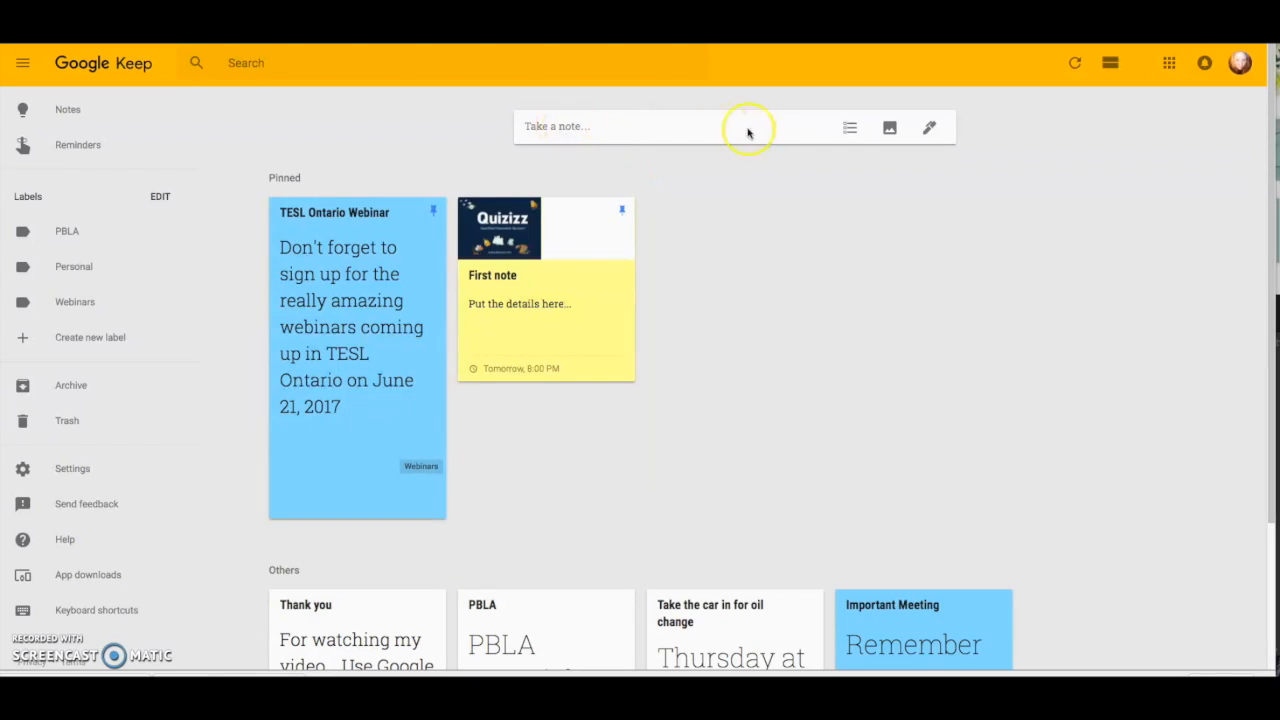
Create a checklist with items 'remember to do this', 'second' and 'third'.
{"action": "left_click", "coordinate": [850, 131]}
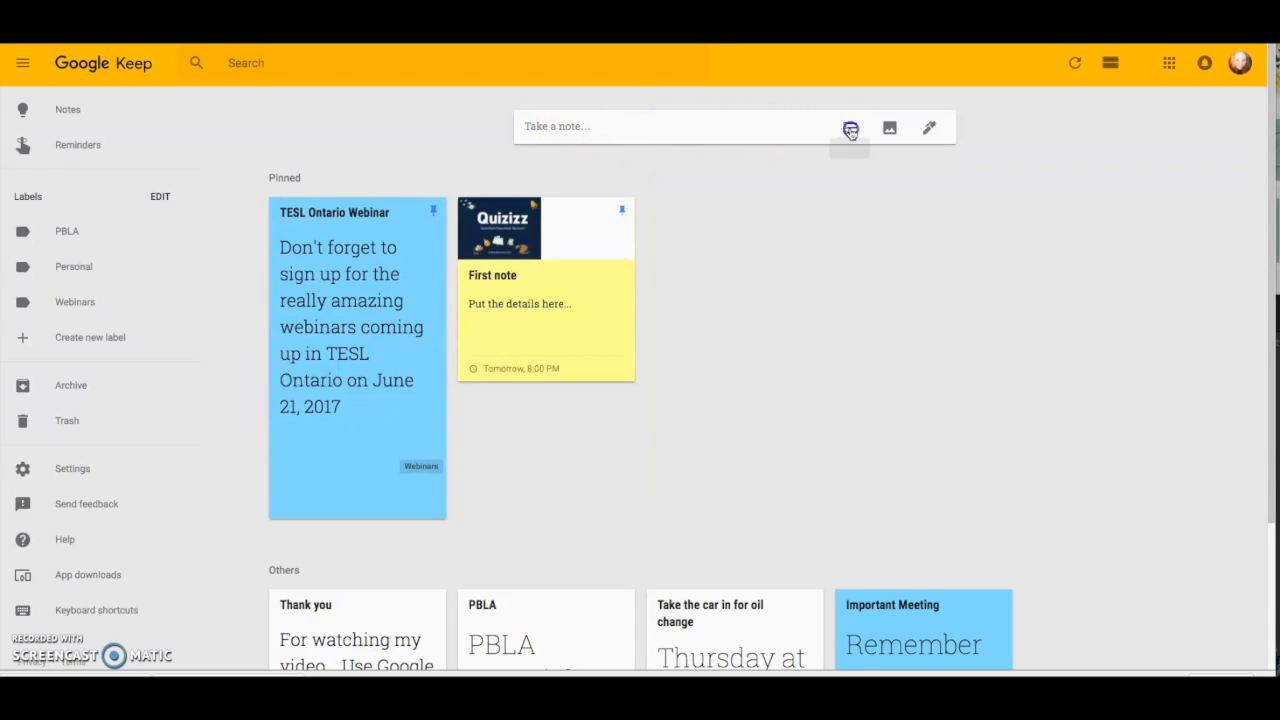
{"action": "left_click", "coordinate": [833, 130]}
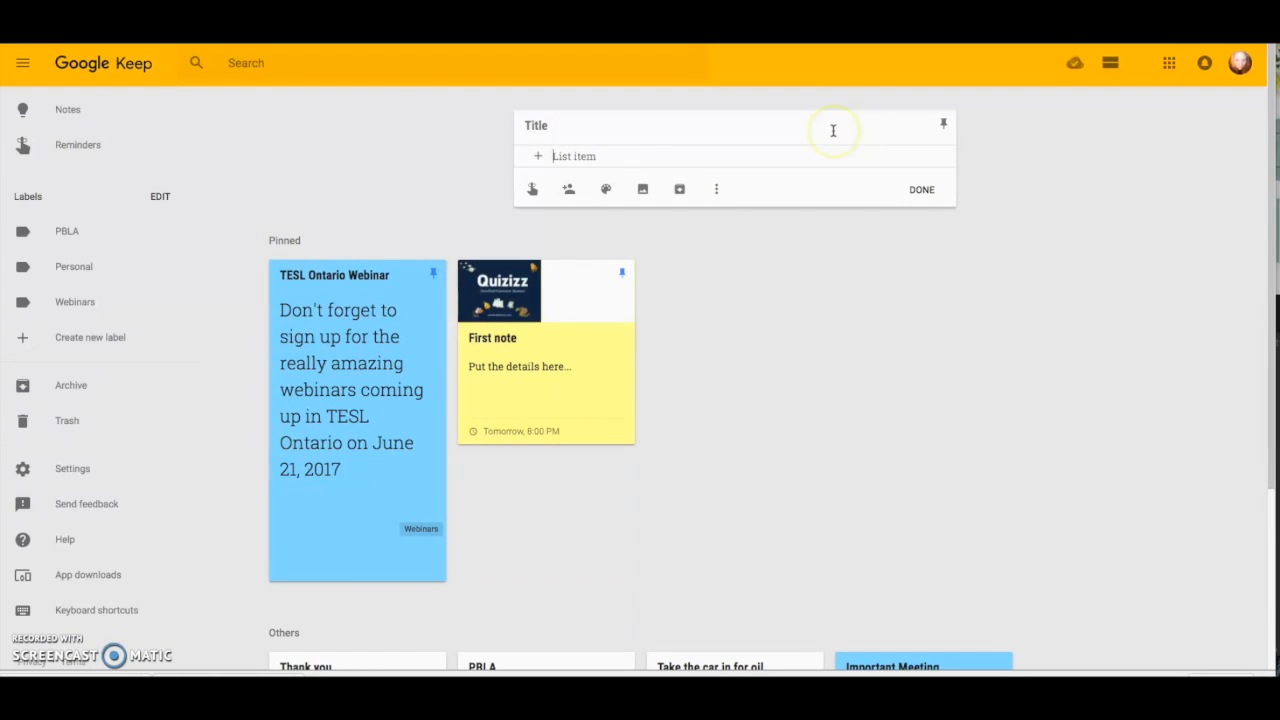
{"action": "type", "text": "remember to do this"}
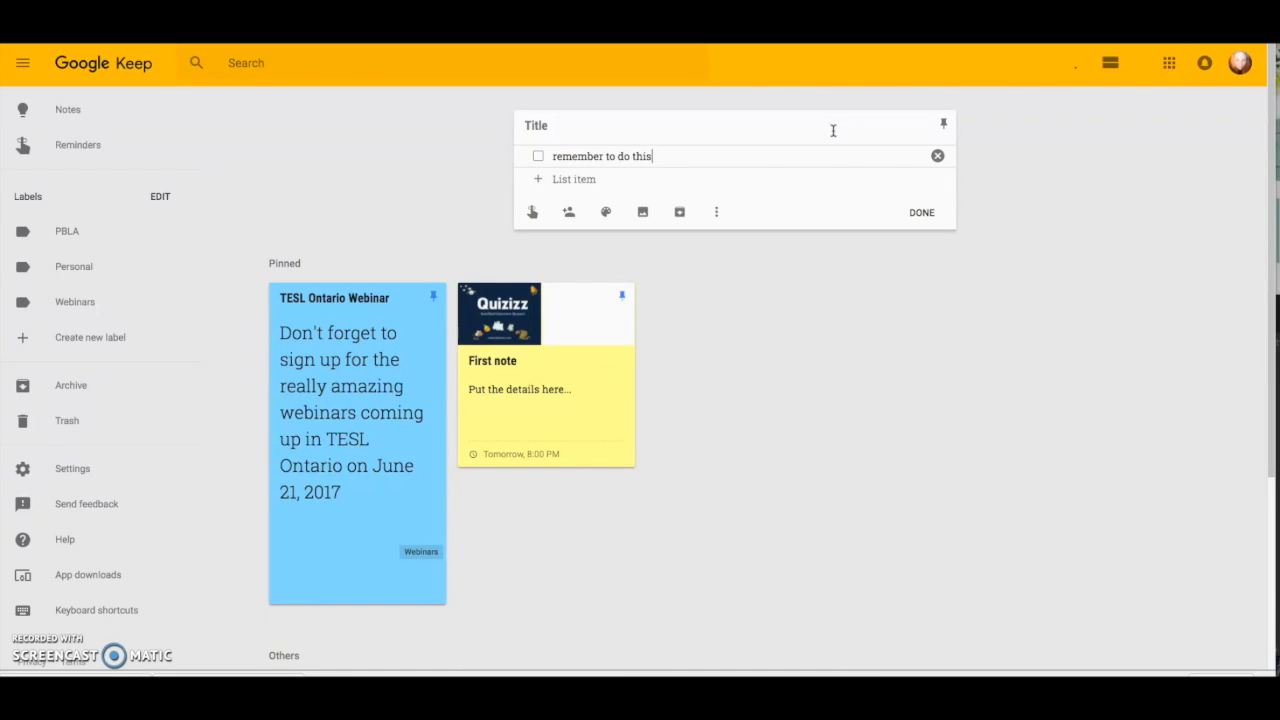
{"action": "left_click", "coordinate": [560, 180]}
{"action": "left_click", "coordinate": [540, 182]}
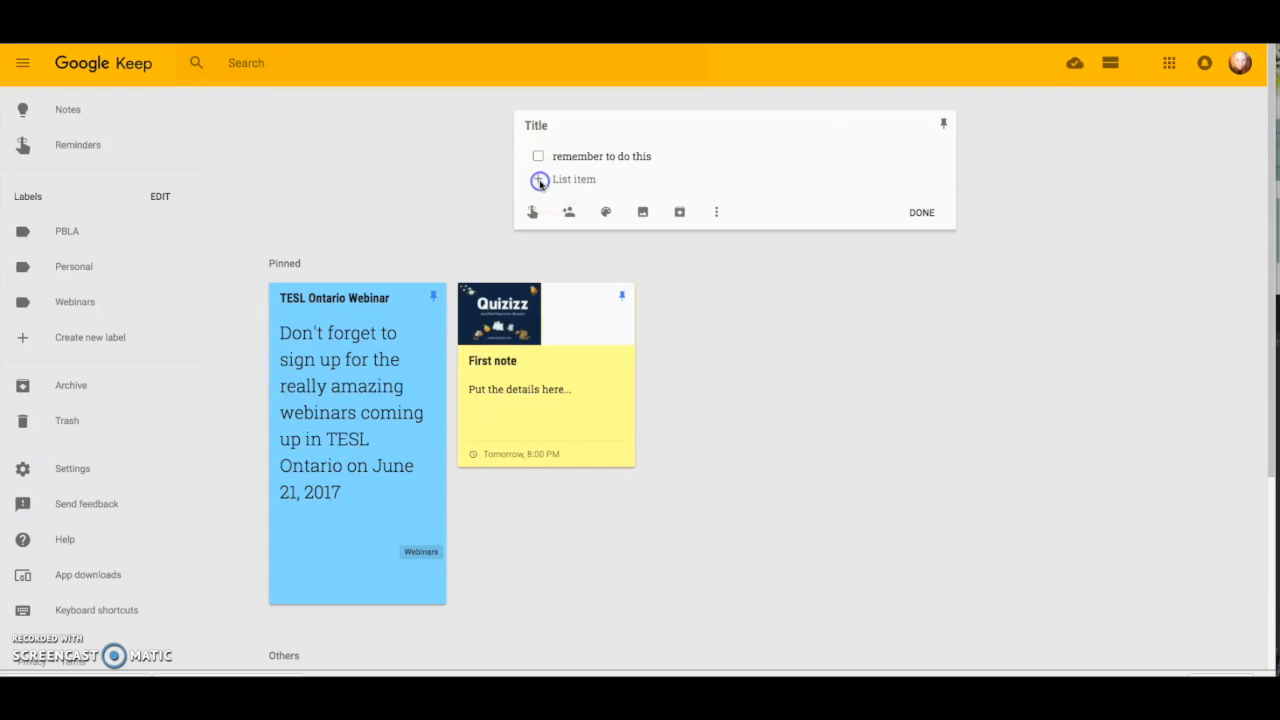
{"action": "left_click", "coordinate": [563, 179]}
{"action": "type", "text": "second"}
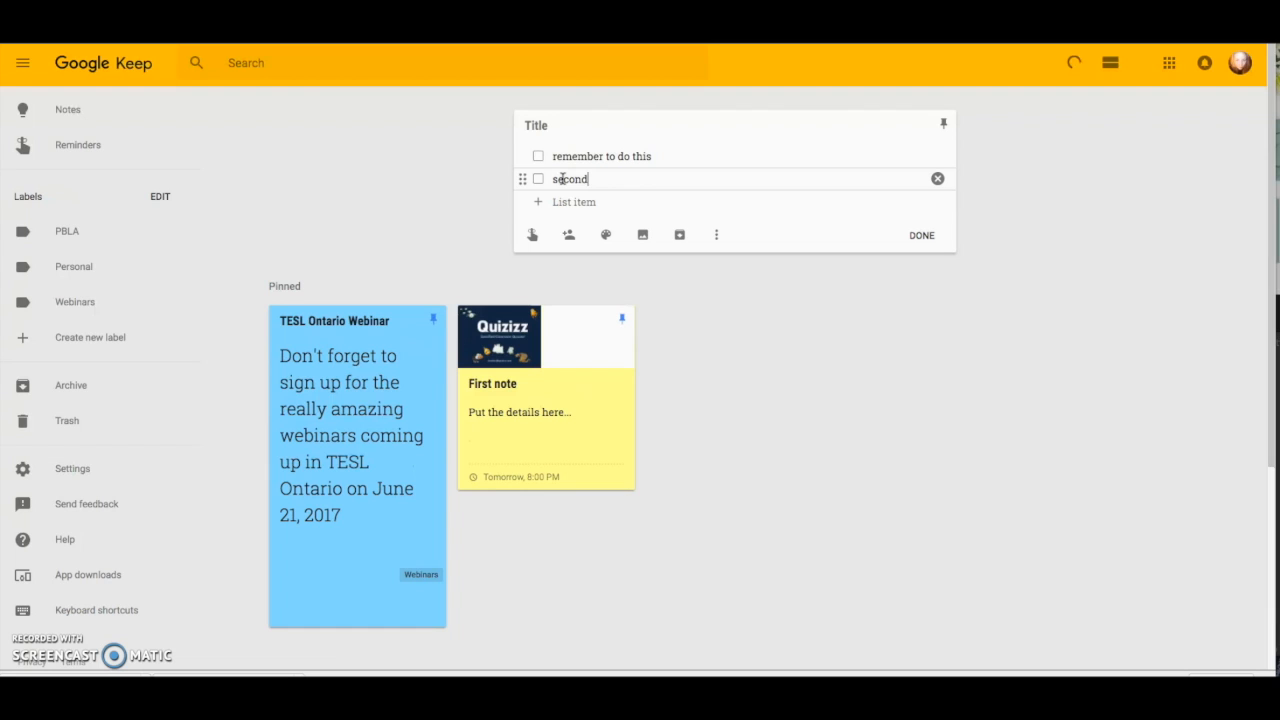
{"action": "left_click", "coordinate": [564, 203]}
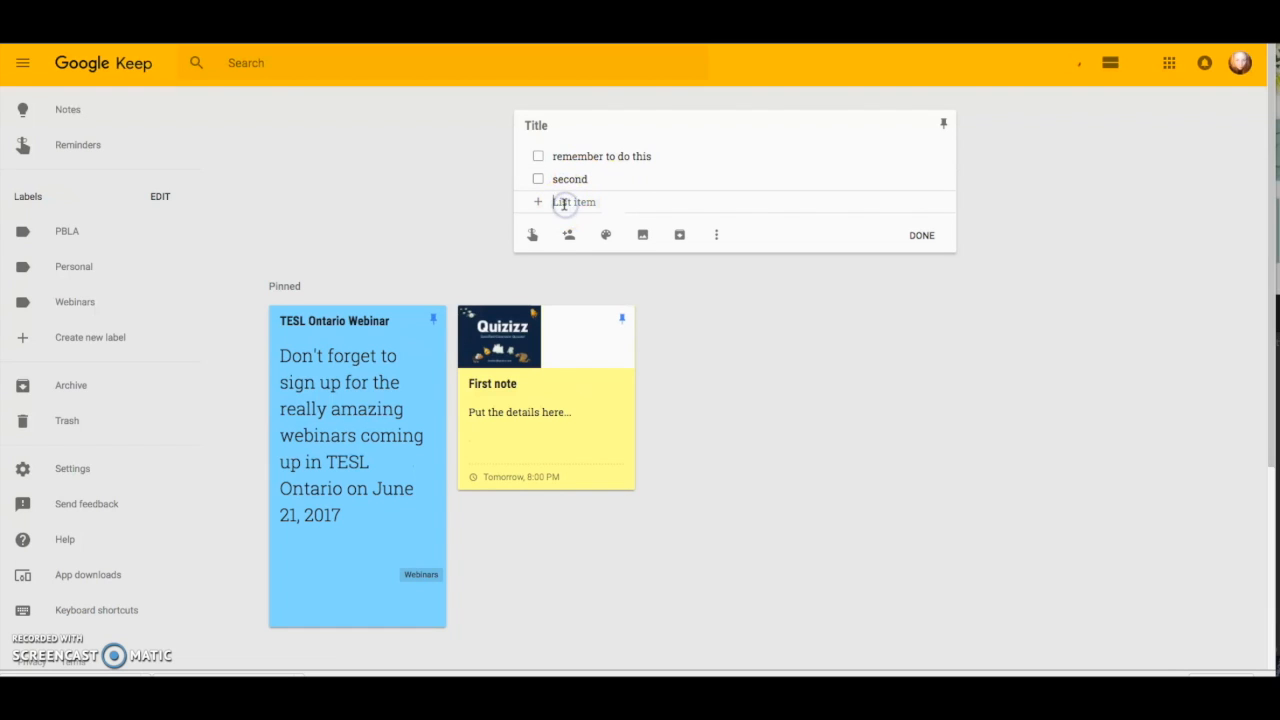
{"action": "type", "text": "third"}
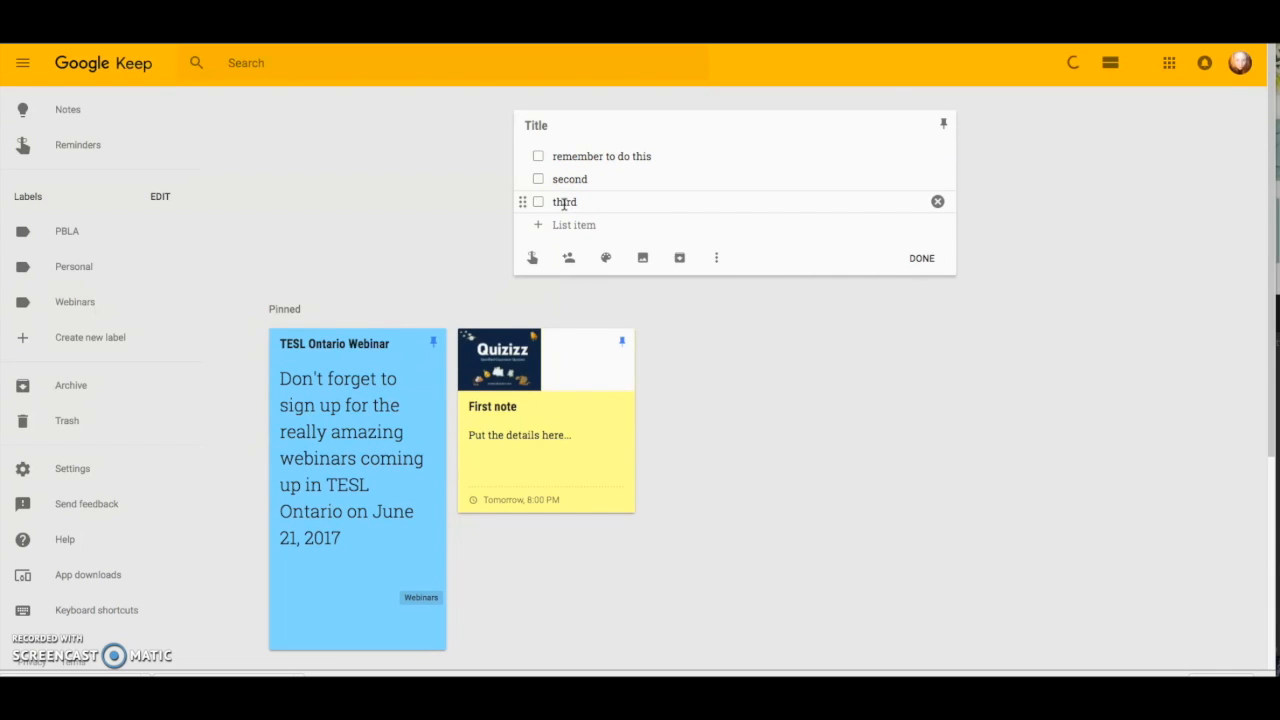
{"action": "left_click", "coordinate": [715, 335]}
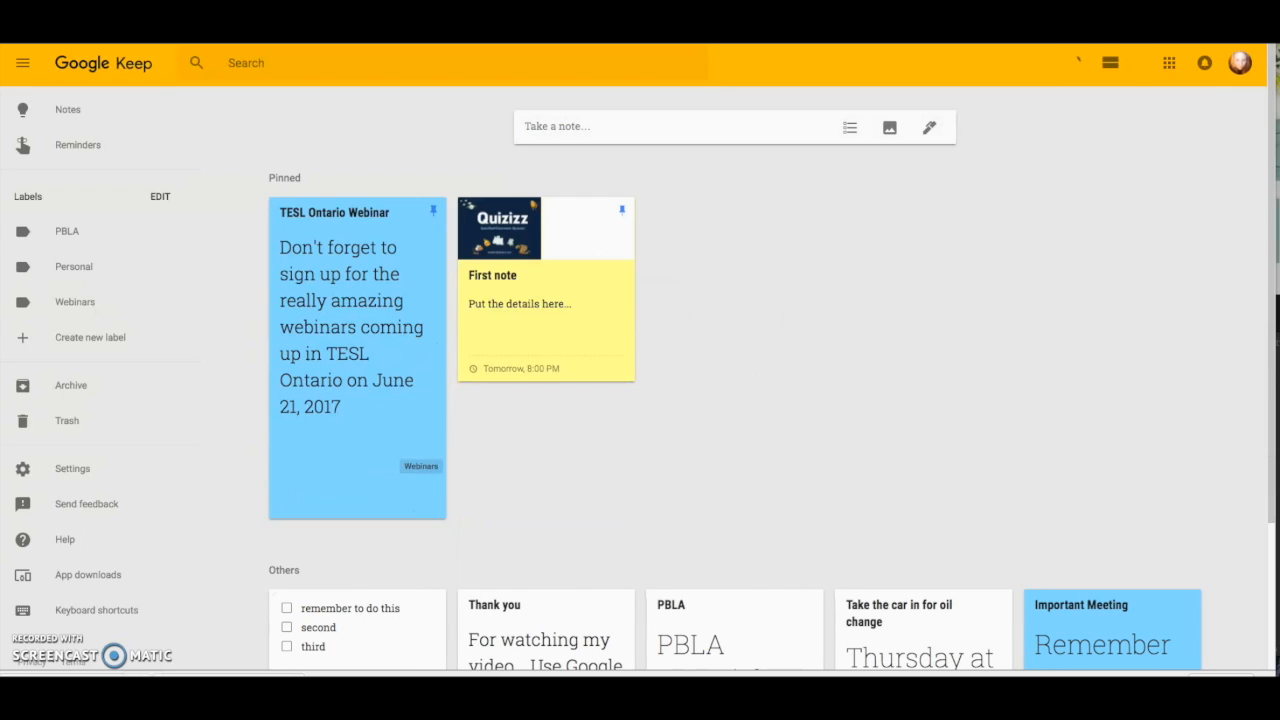
Pin the checklist and tick off all three items.
{"action": "scroll", "coordinate": [423, 429], "scroll_direction": "down", "scroll_amount": 2}
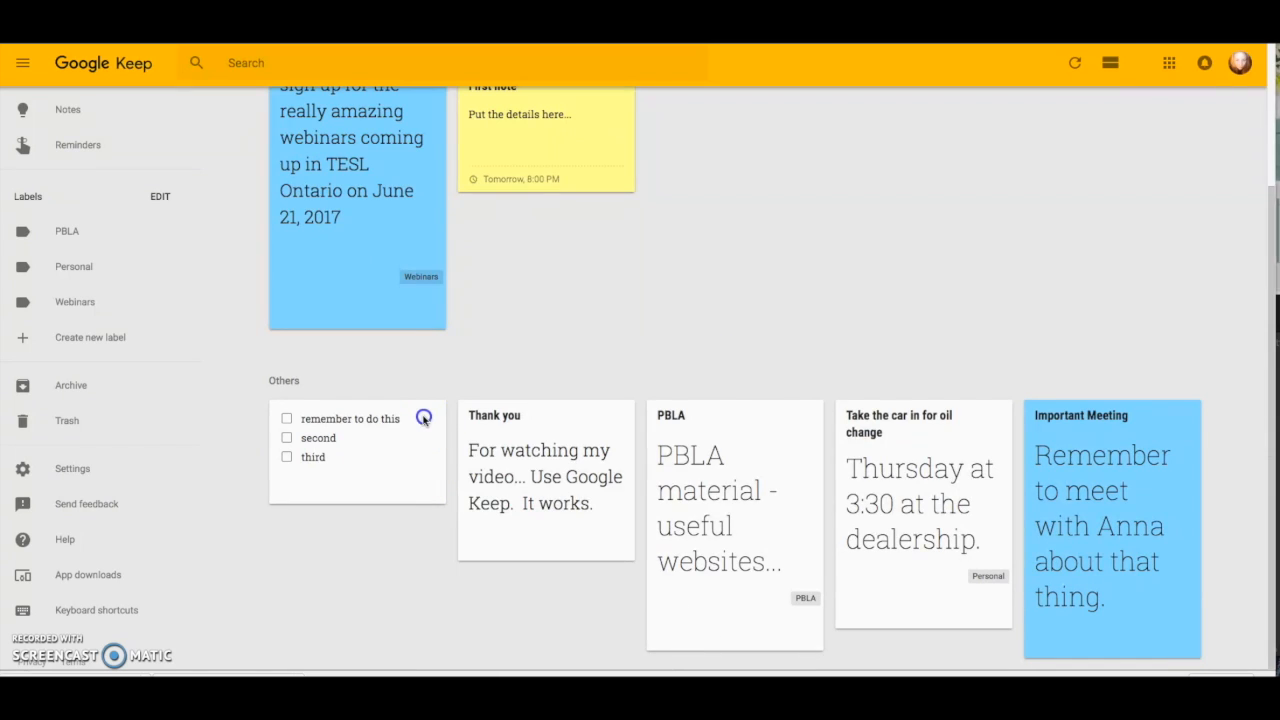
{"action": "left_click", "coordinate": [425, 416]}
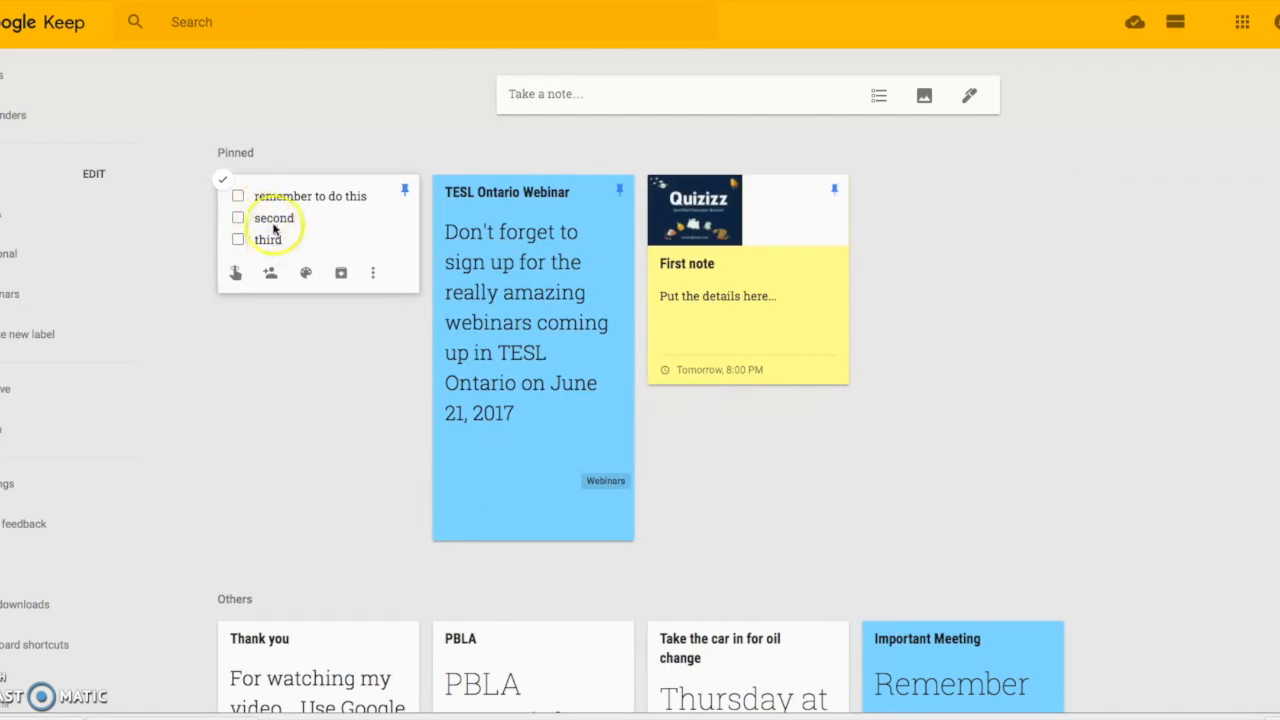
{"action": "left_click", "coordinate": [237, 196]}
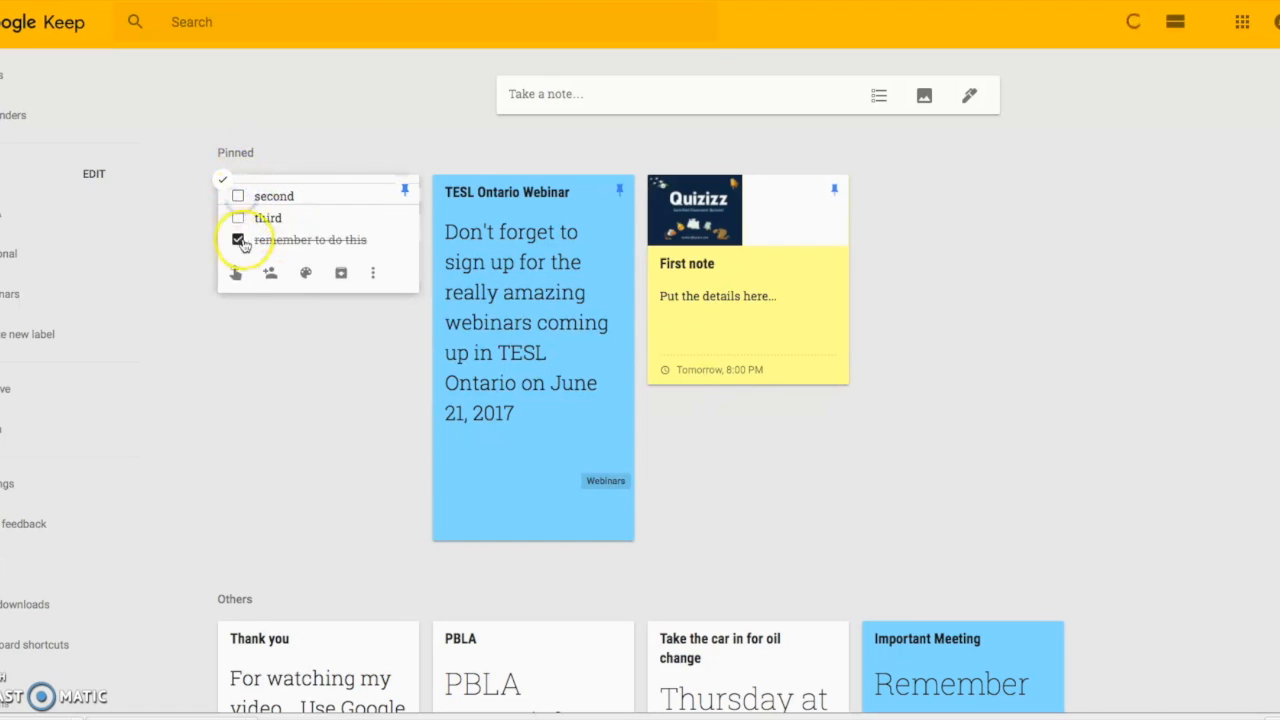
{"action": "left_click", "coordinate": [237, 217]}
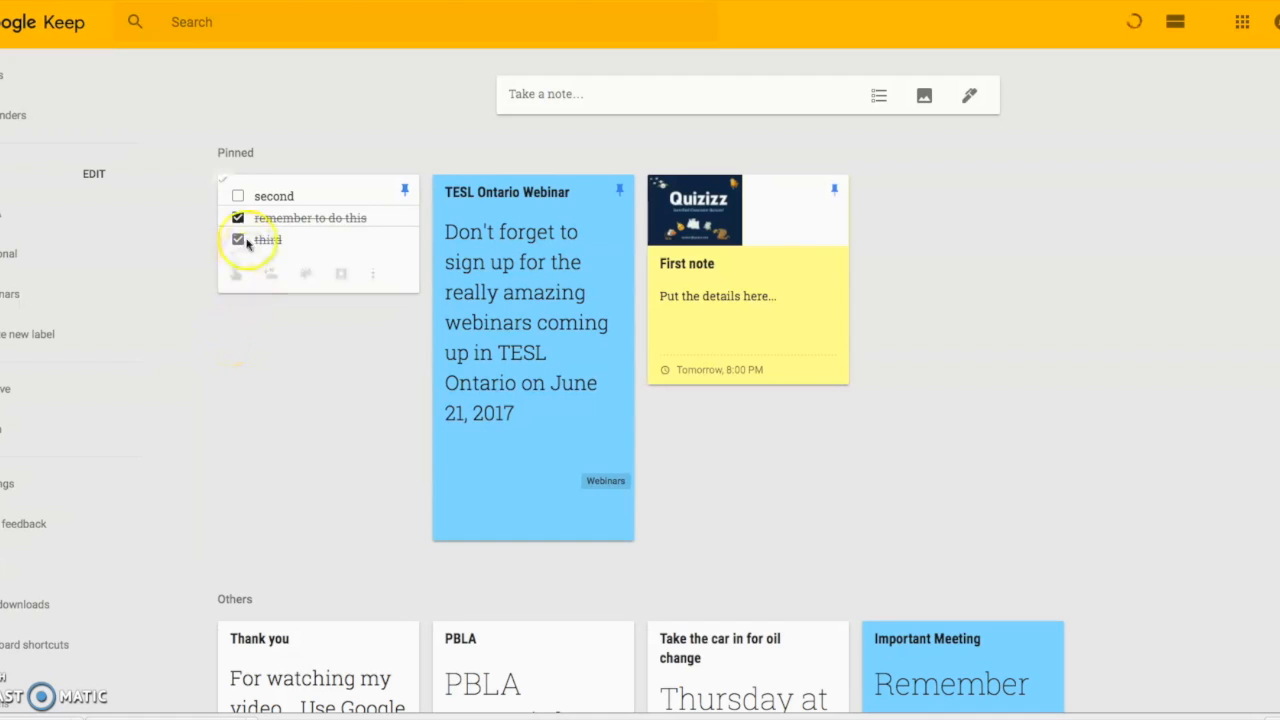
{"action": "left_click", "coordinate": [237, 196]}
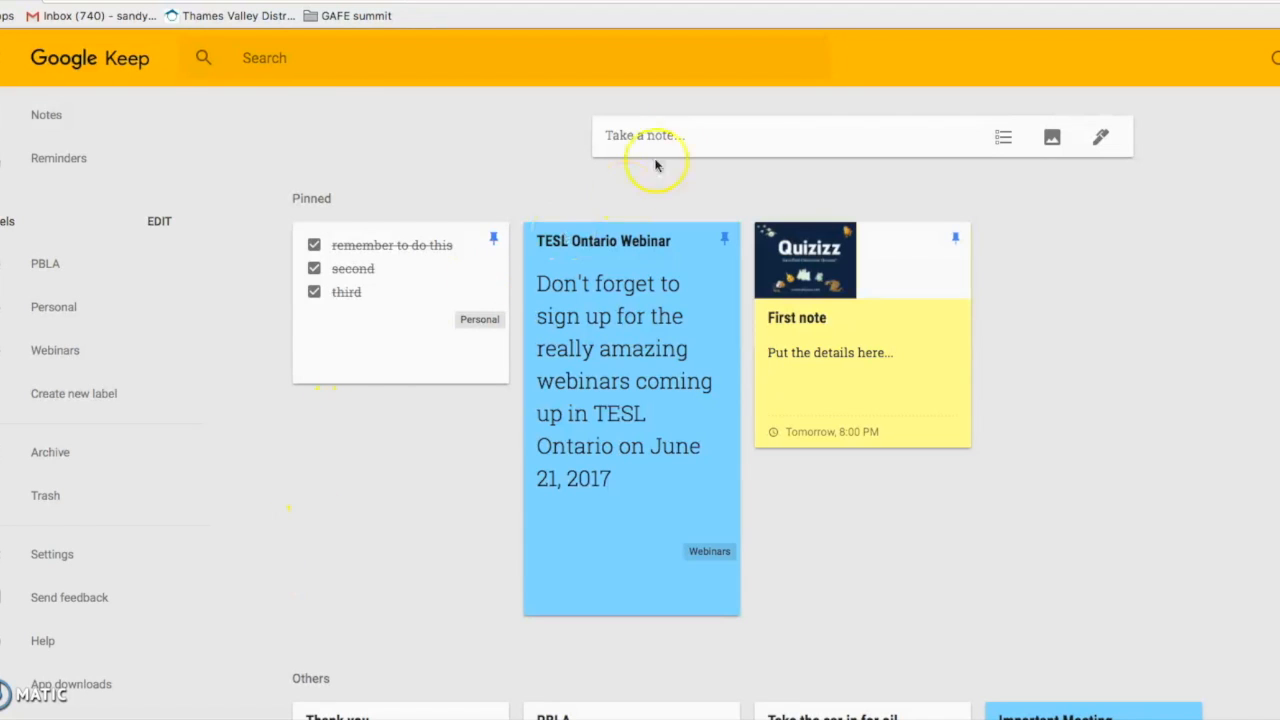
{"action": "left_click", "coordinate": [40, 268]}
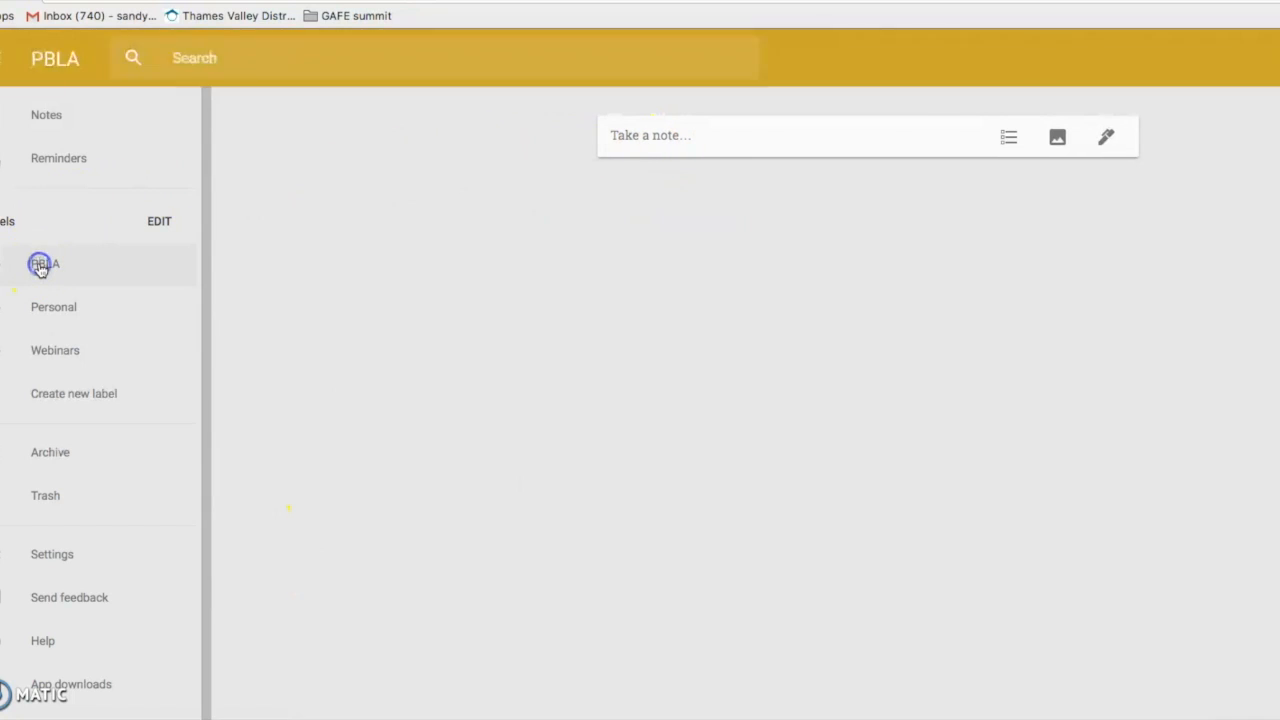
{"action": "left_click", "coordinate": [44, 312]}
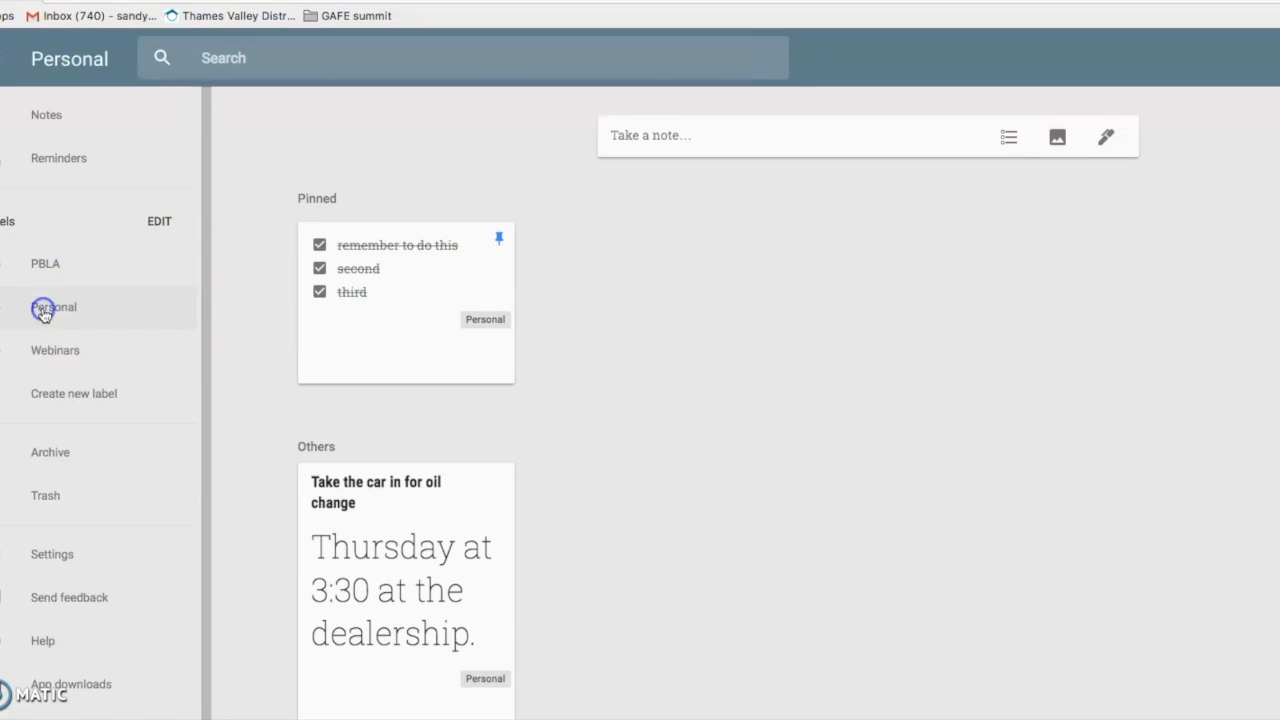
{"action": "left_click", "coordinate": [55, 370]}
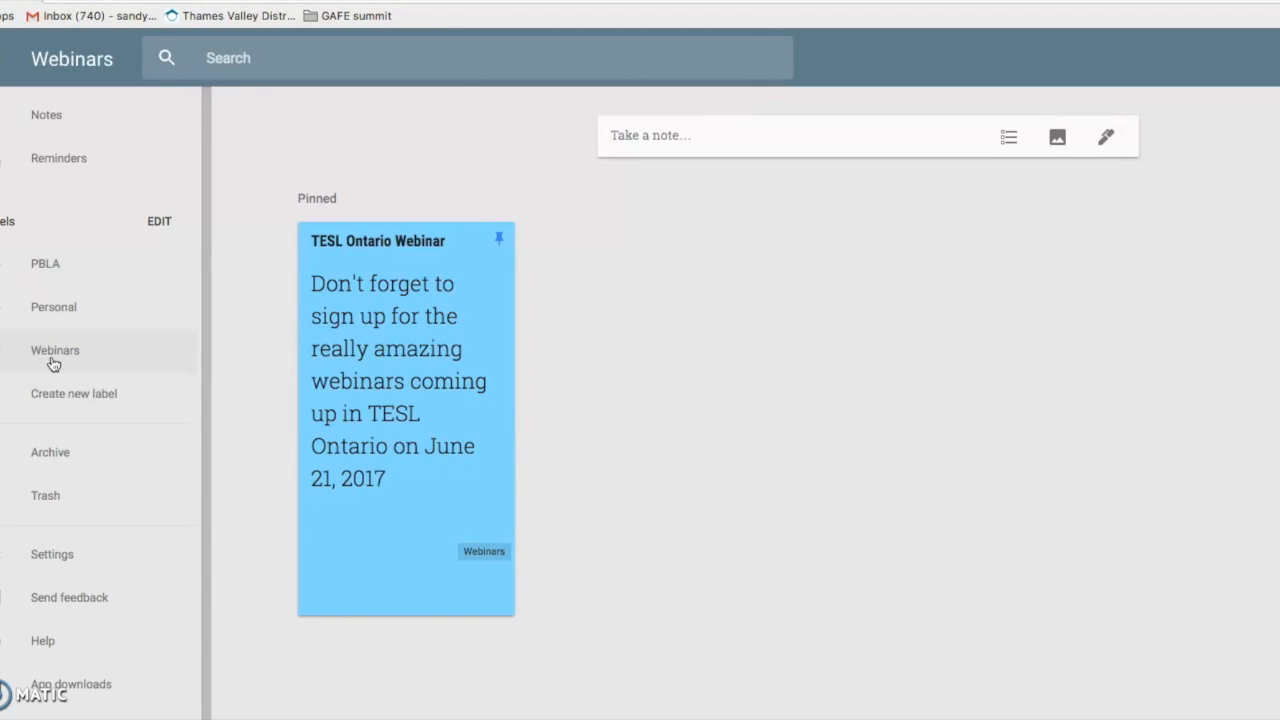
{"action": "left_click", "coordinate": [56, 458]}
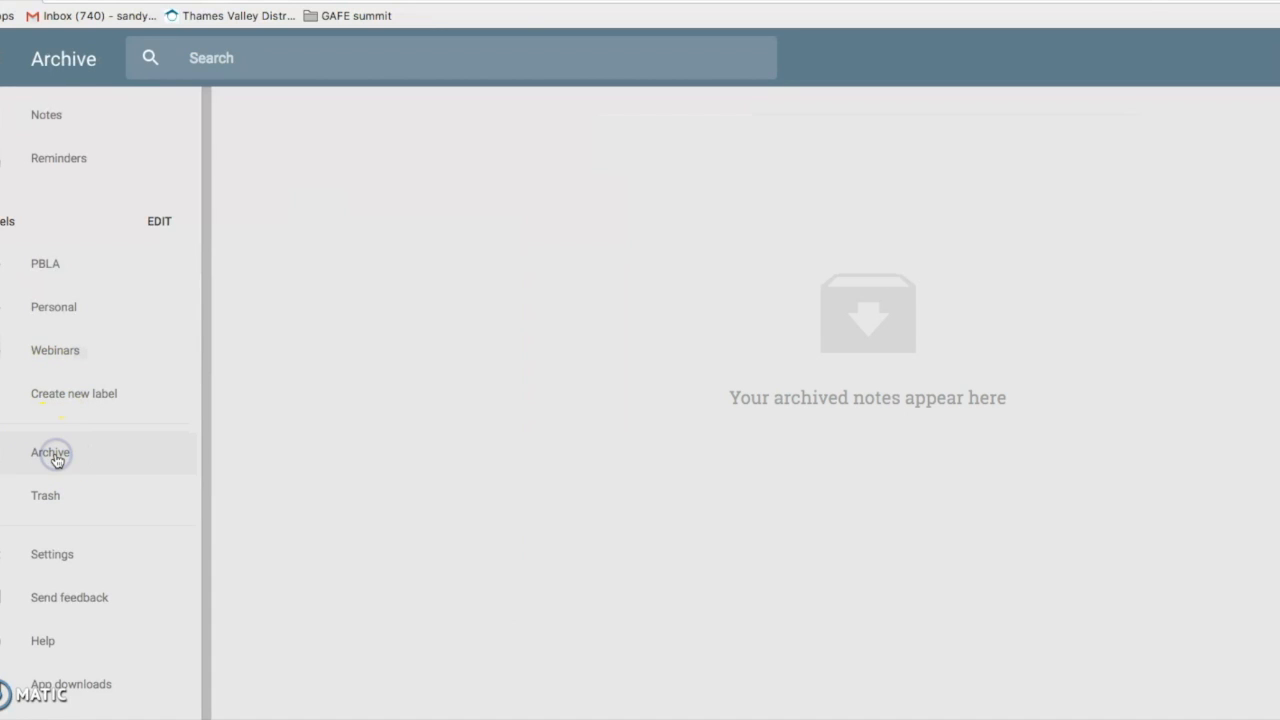
{"action": "left_click", "coordinate": [83, 219]}
{"action": "left_click", "coordinate": [54, 160]}
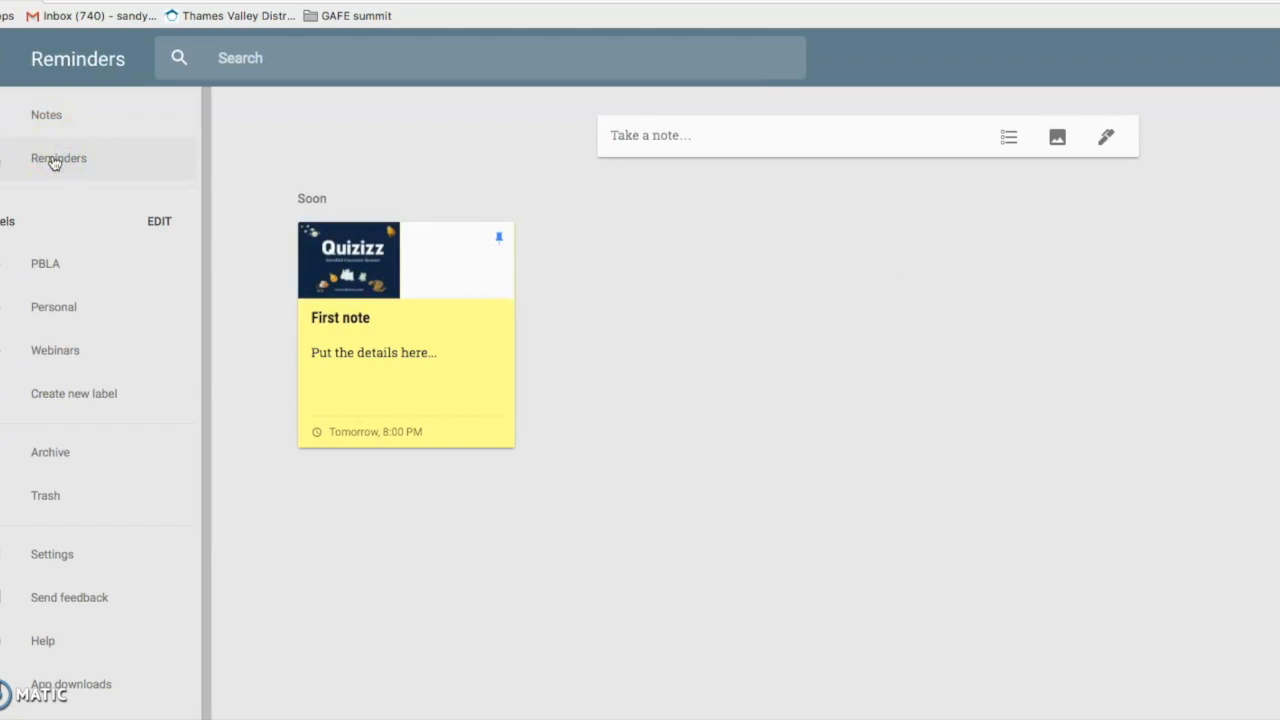
{"action": "left_click", "coordinate": [45, 118]}
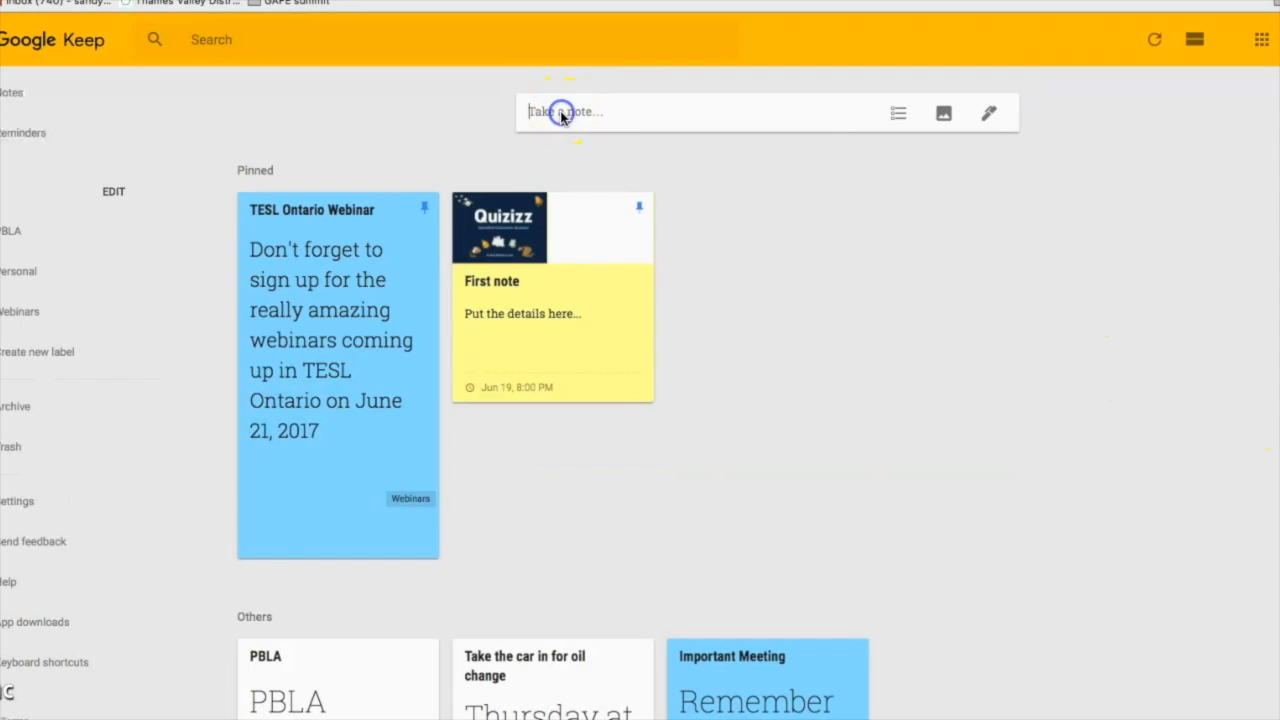
Start a new note titled 'Thank you' with its body beginning 'For'.
{"action": "left_click", "coordinate": [556, 110]}
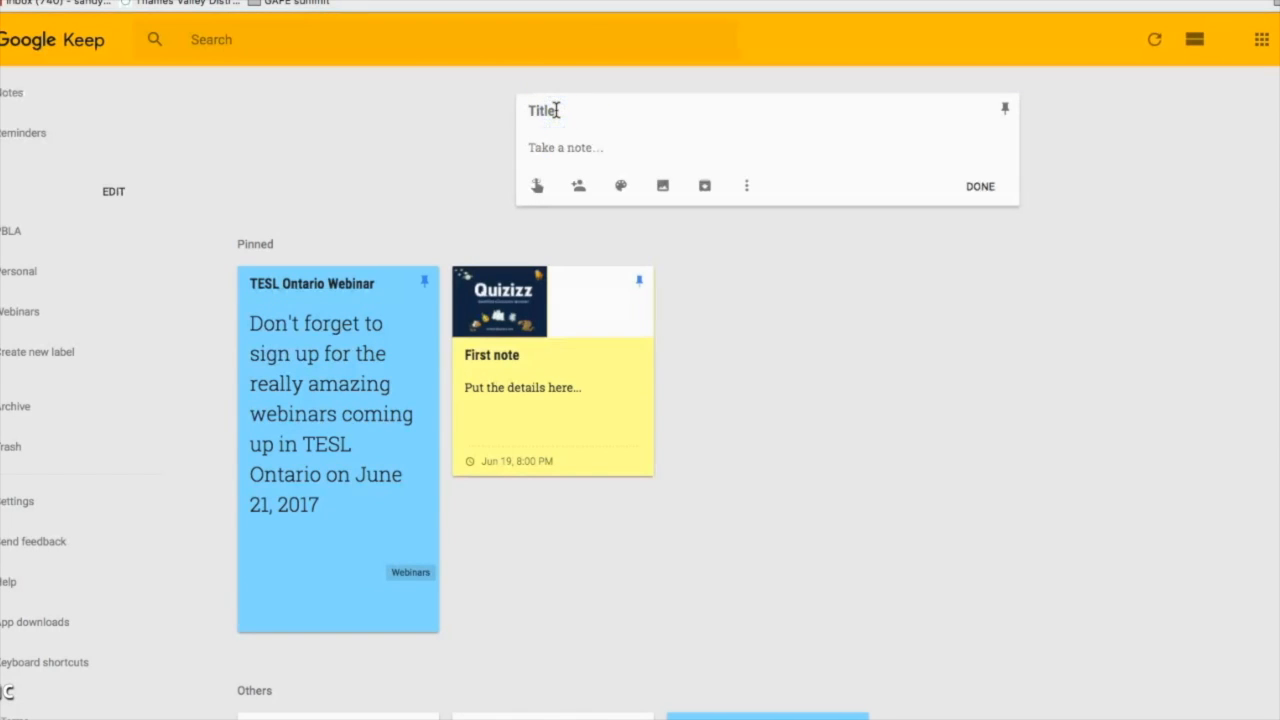
{"action": "left_click", "coordinate": [613, 148]}
{"action": "type", "text": "For"}
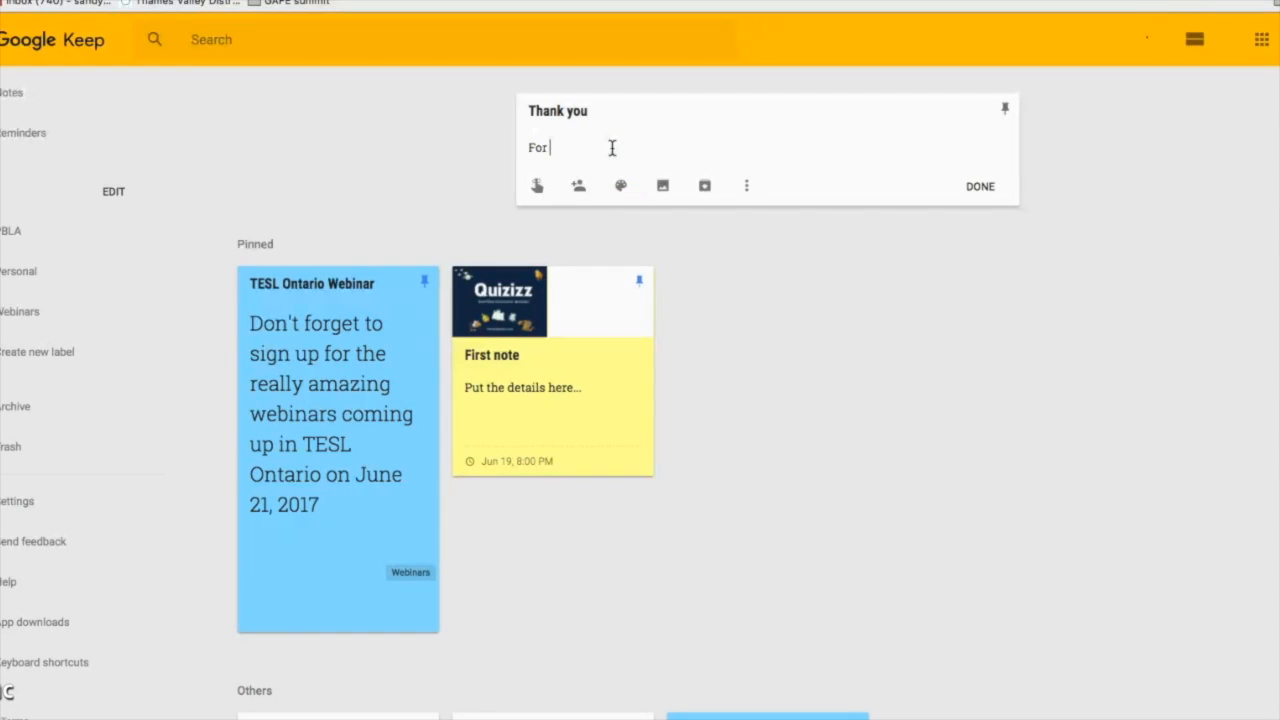